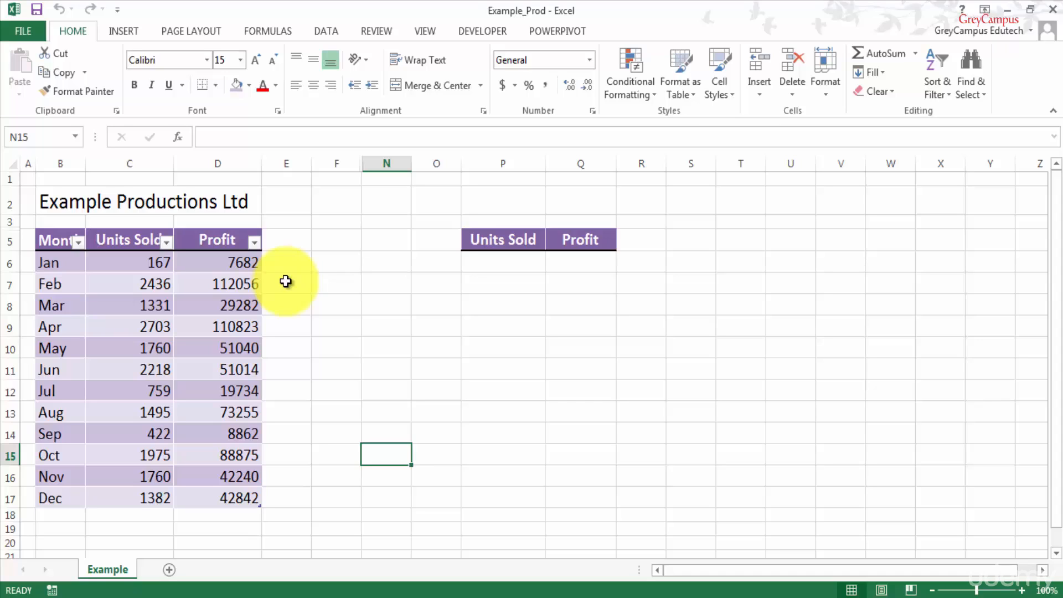
# Step: Enter 1000 under the separate Units Sold header in cell P6 and widen the adjacent Profit column Q
pyautogui.click(138, 240)
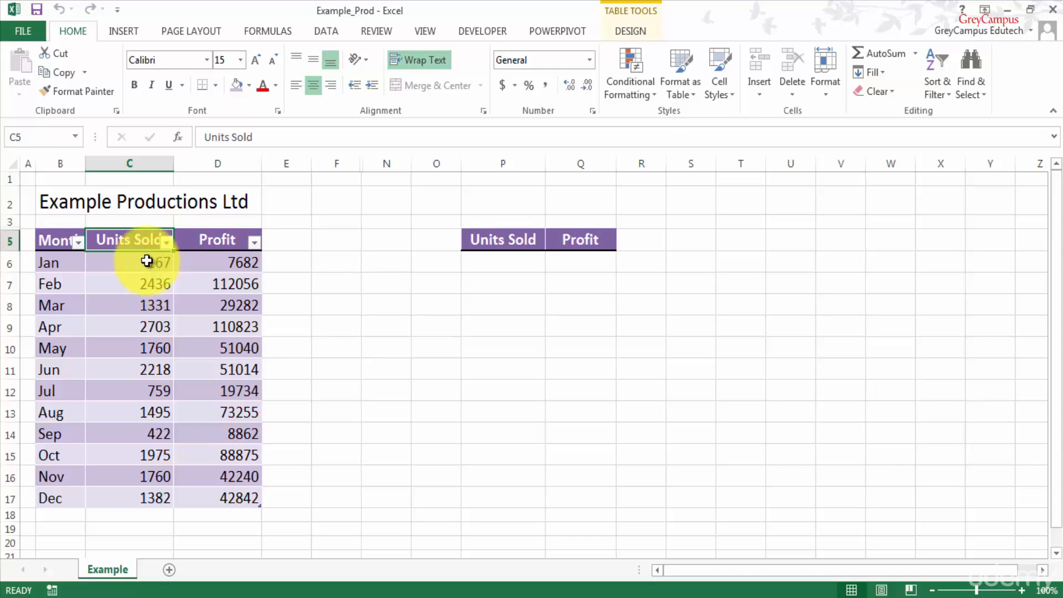
pyautogui.click(146, 261)
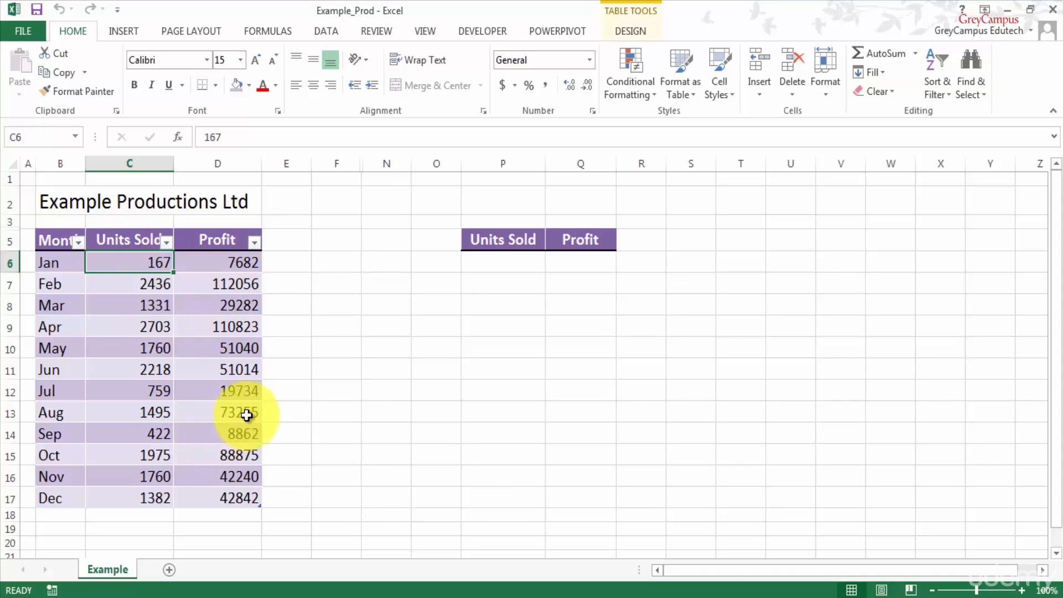
pyautogui.click(510, 270)
pyautogui.write('1')
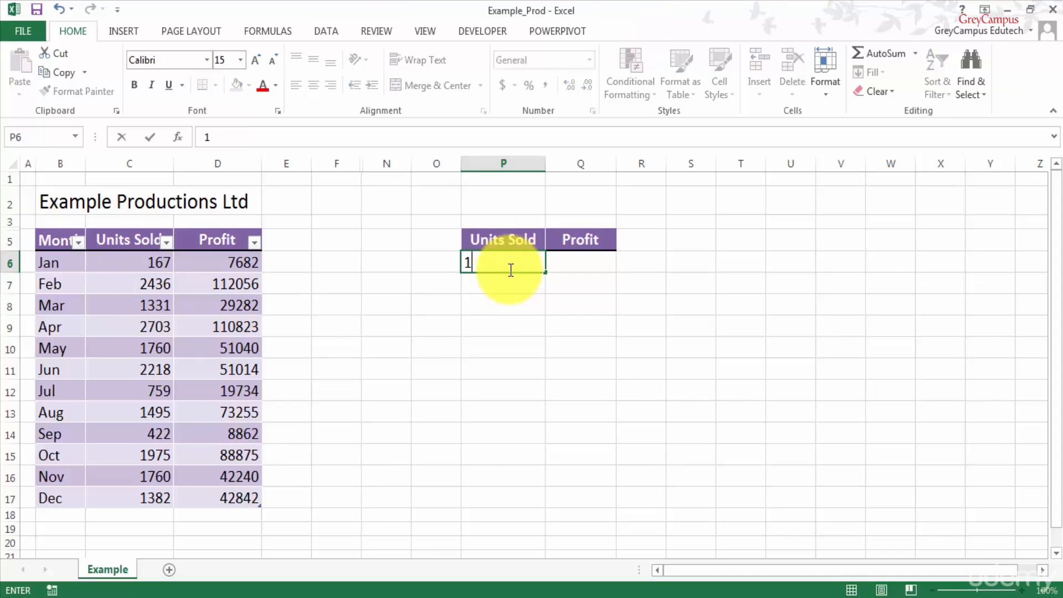
pyautogui.write('000')
pyautogui.press('Tab')
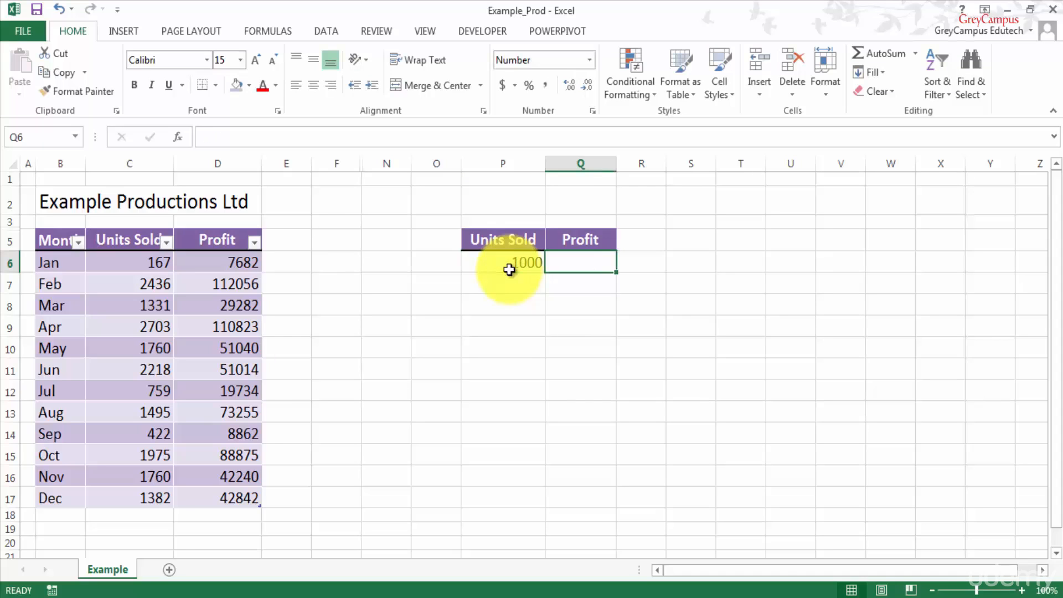
pyautogui.moveTo(617, 163); pyautogui.dragTo(650, 165)
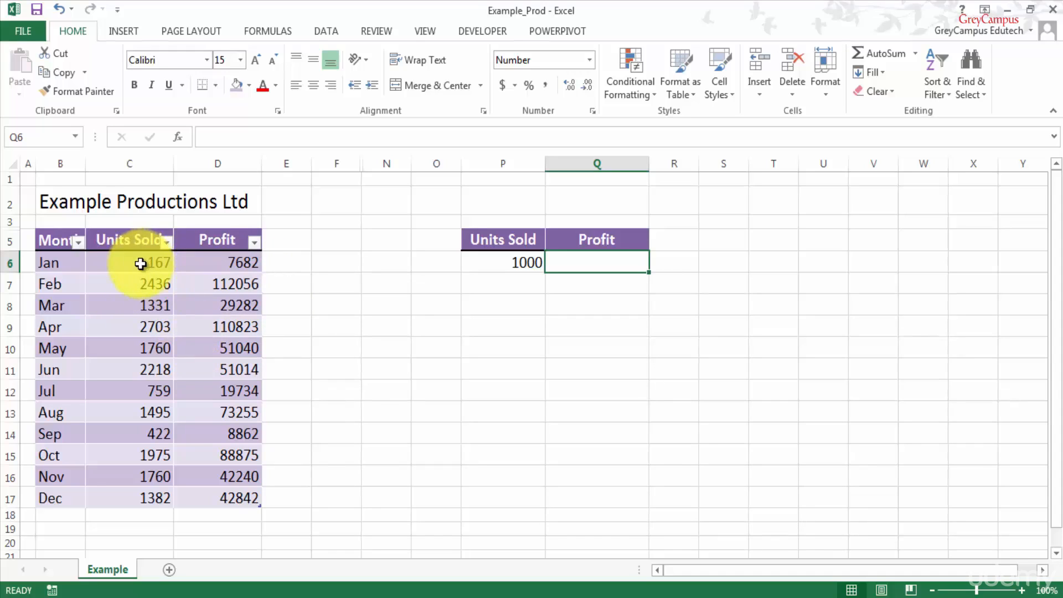
# Step: Insert a markers-only scatter chart of the units sold and profit data in C6:D17 and move it below the 1000 entry
pyautogui.moveTo(142, 263); pyautogui.dragTo(227, 492)
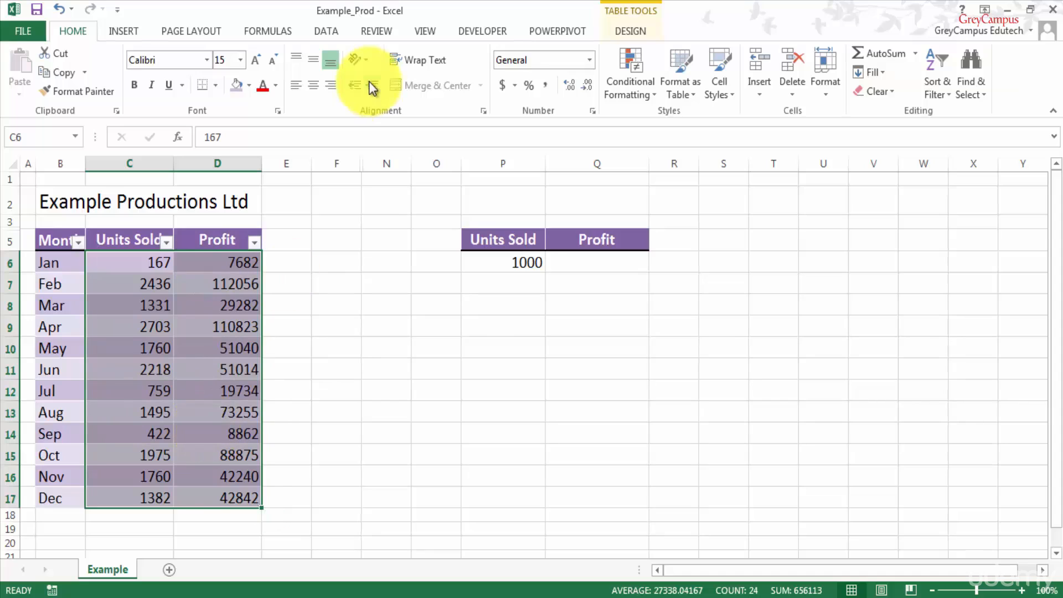
pyautogui.click(117, 35)
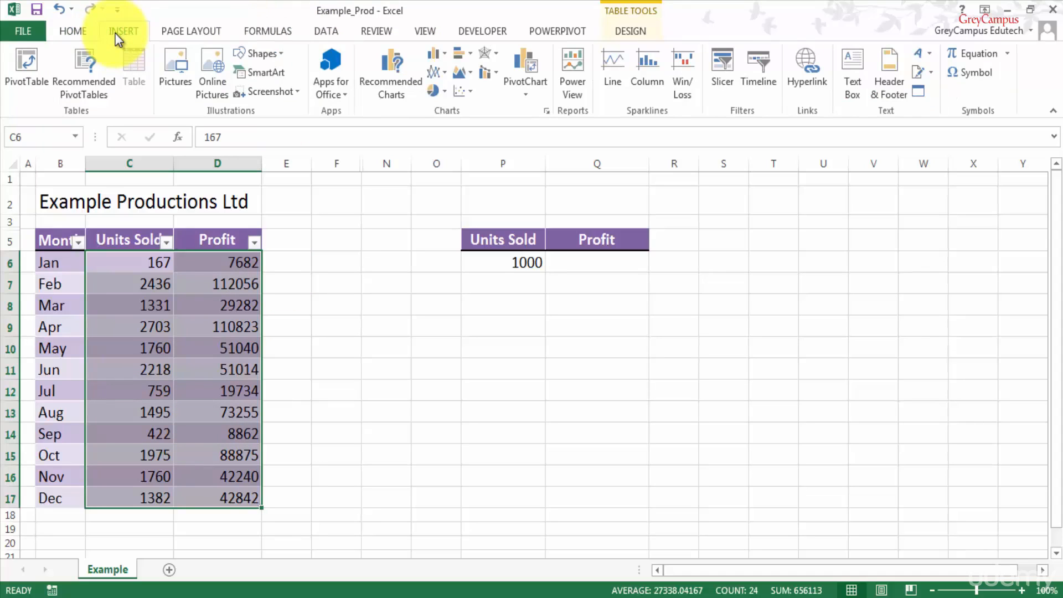
pyautogui.click(468, 94)
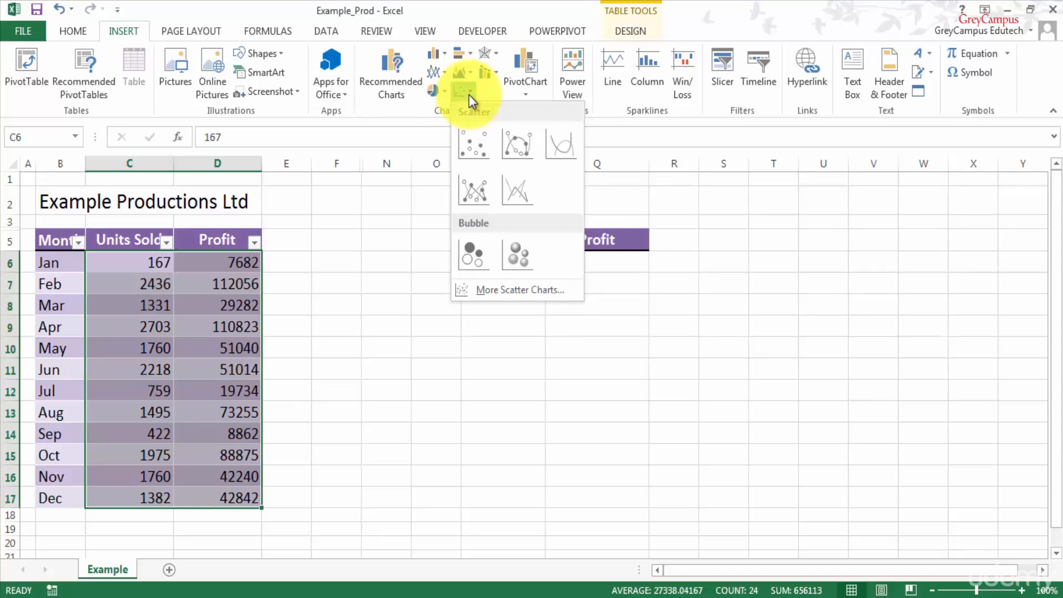
pyautogui.click(469, 141)
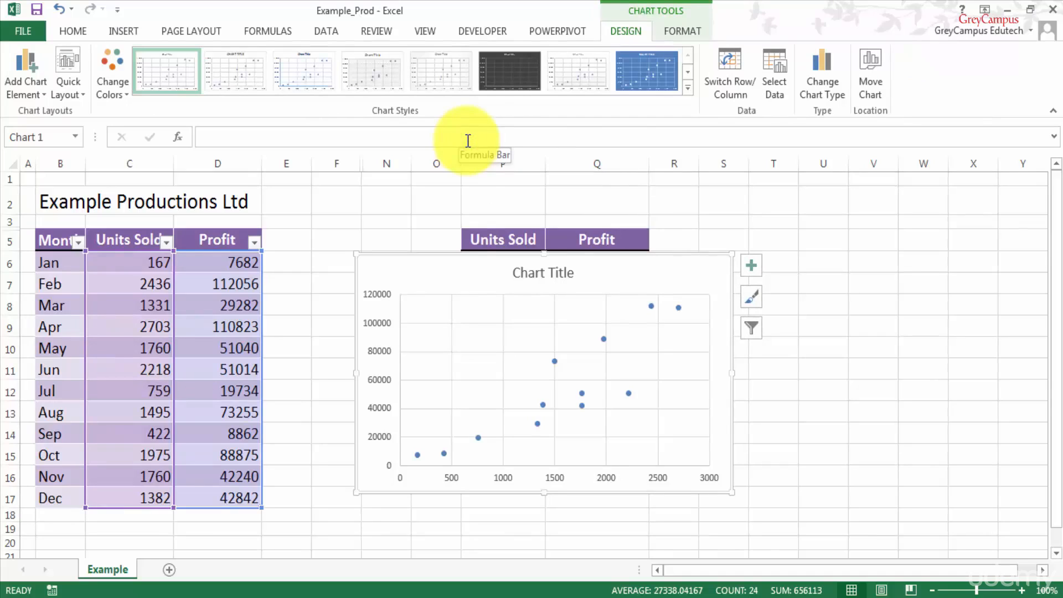
pyautogui.moveTo(435, 257); pyautogui.dragTo(401, 293)
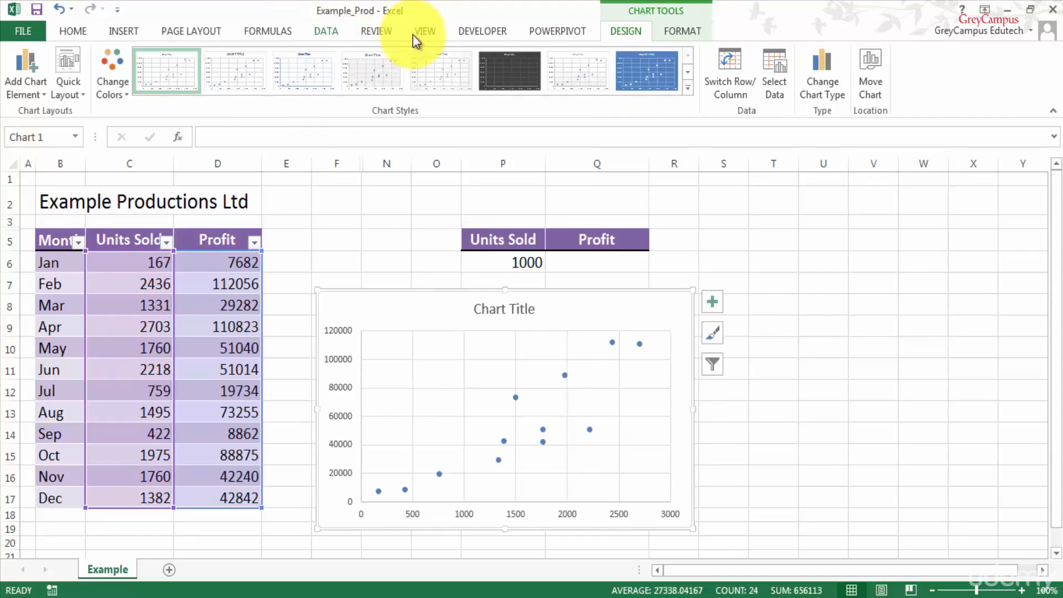
# Step: Hide the worksheet gridlines
pyautogui.click(434, 33)
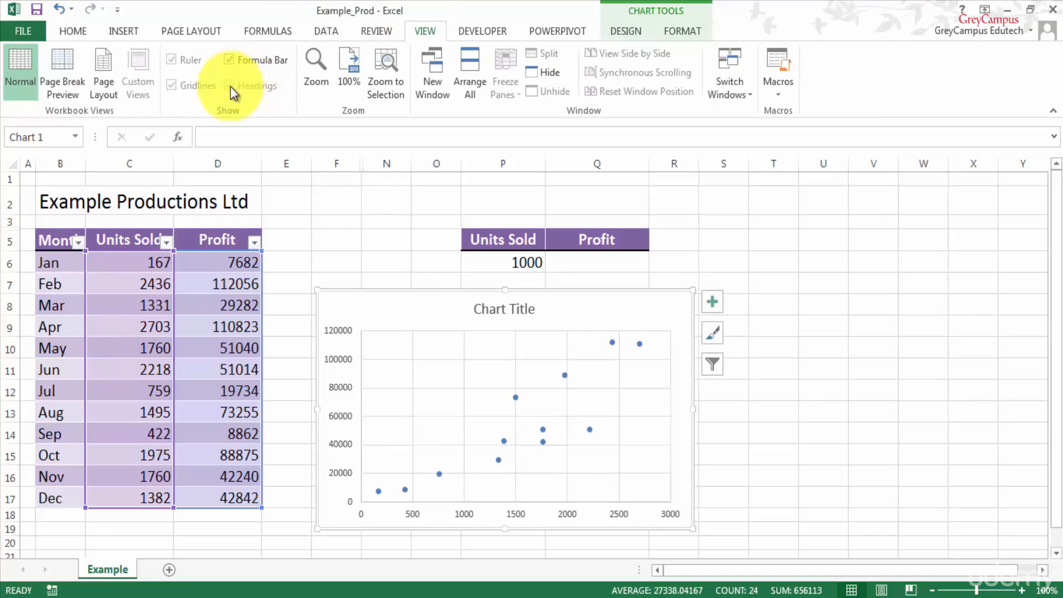
pyautogui.click(173, 86)
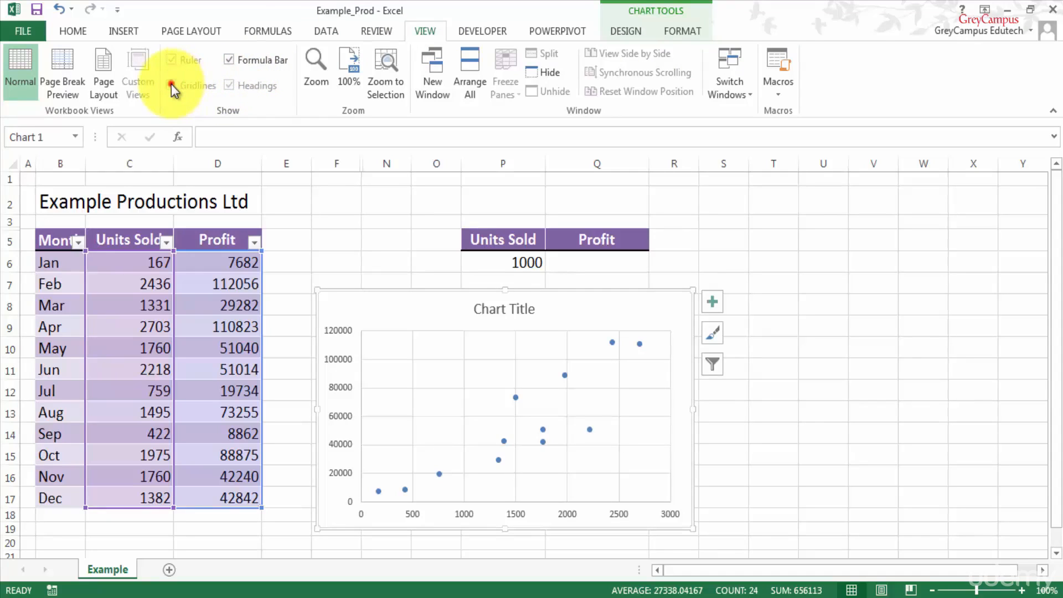
pyautogui.click(172, 86)
pyautogui.click(171, 85)
pyautogui.click(172, 85)
pyautogui.click(172, 86)
pyautogui.click(373, 231)
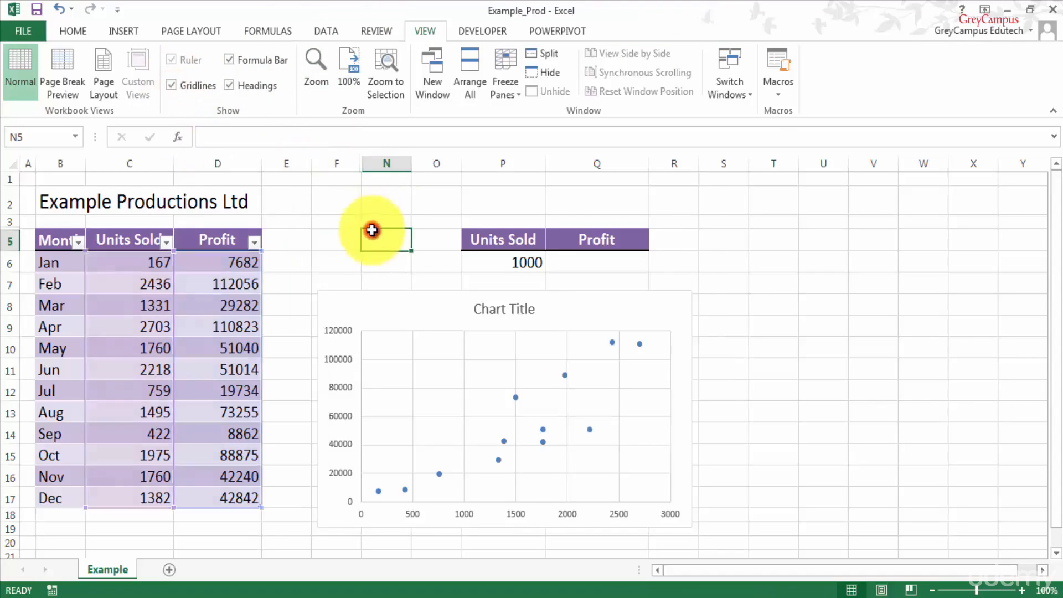
pyautogui.click(170, 86)
pyautogui.click(810, 309)
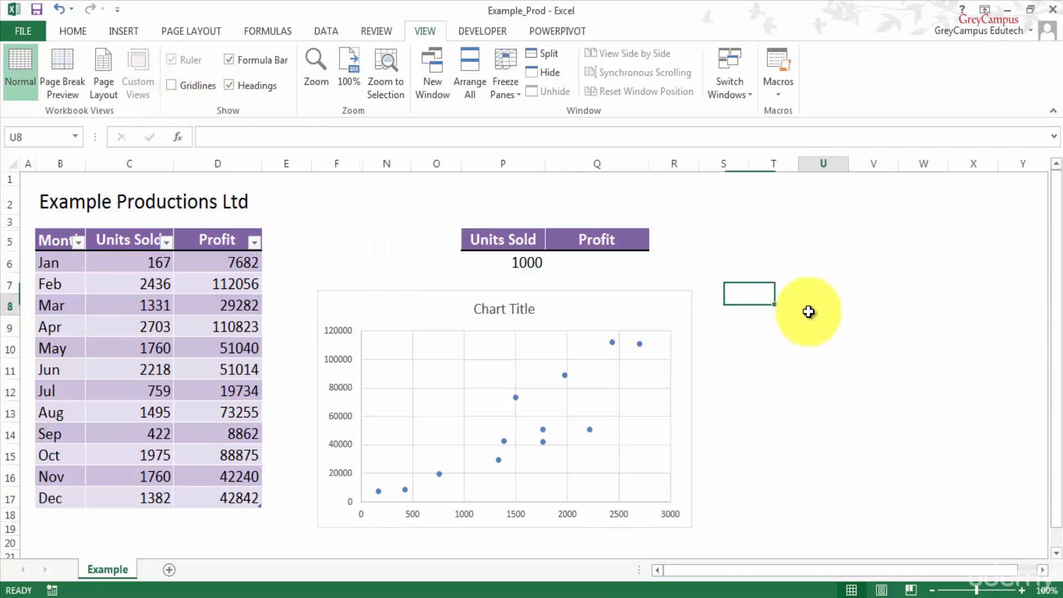
# Step: Widen the scatter chart to about column T and reposition it just below the 1000 entry in row 6
pyautogui.click(670, 297)
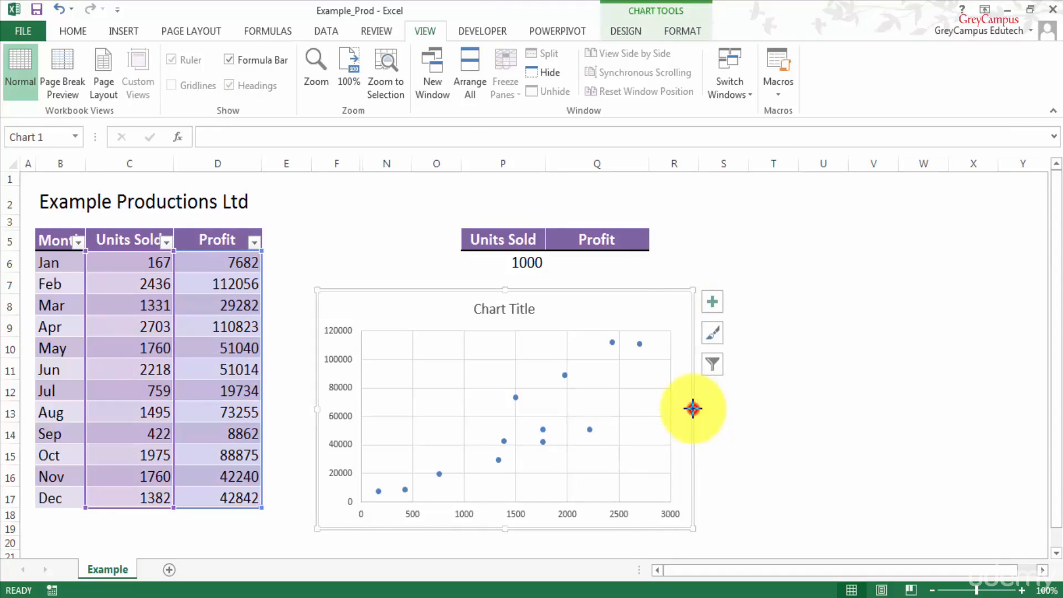
pyautogui.moveTo(693, 408); pyautogui.dragTo(791, 421)
pyautogui.moveTo(698, 289); pyautogui.dragTo(695, 270)
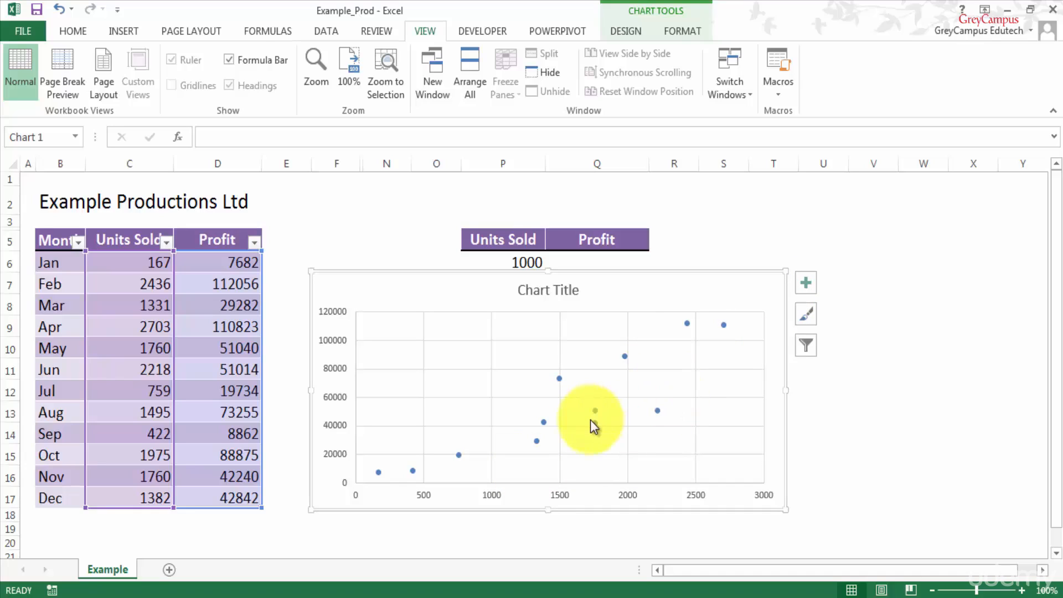
pyautogui.moveTo(591, 421)
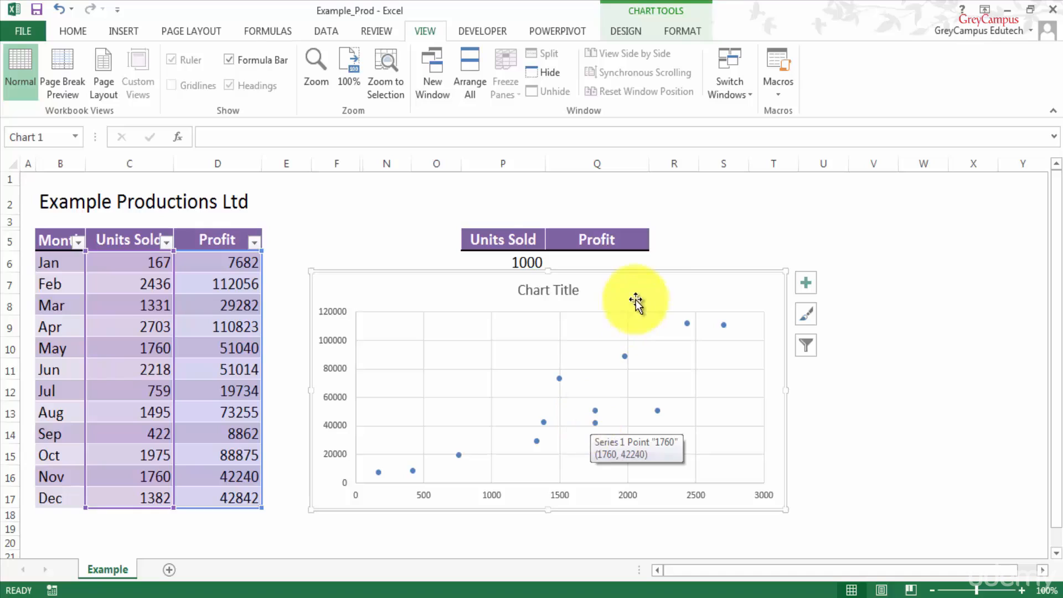
pyautogui.moveTo(656, 275); pyautogui.dragTo(662, 291)
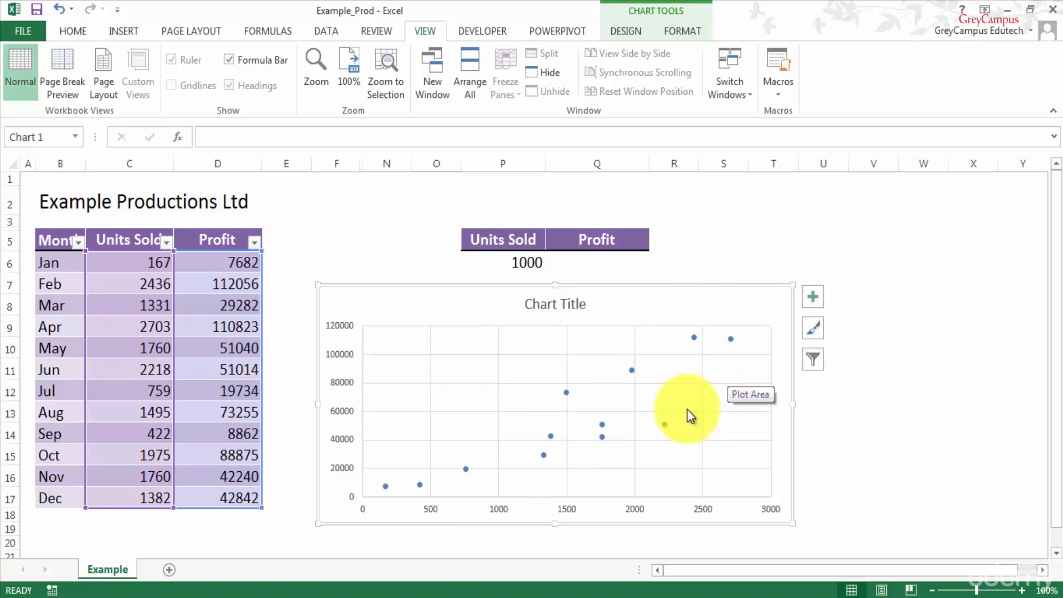
# Step: Add a linear trendline to the scatter chart's data series
pyautogui.moveTo(665, 425)
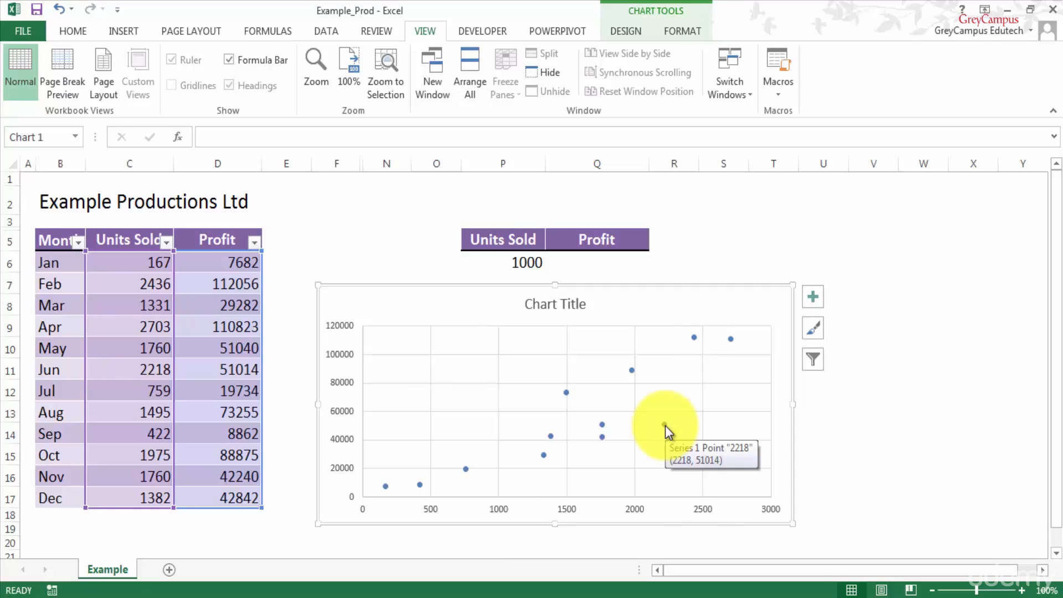
pyautogui.rightClick(665, 425)
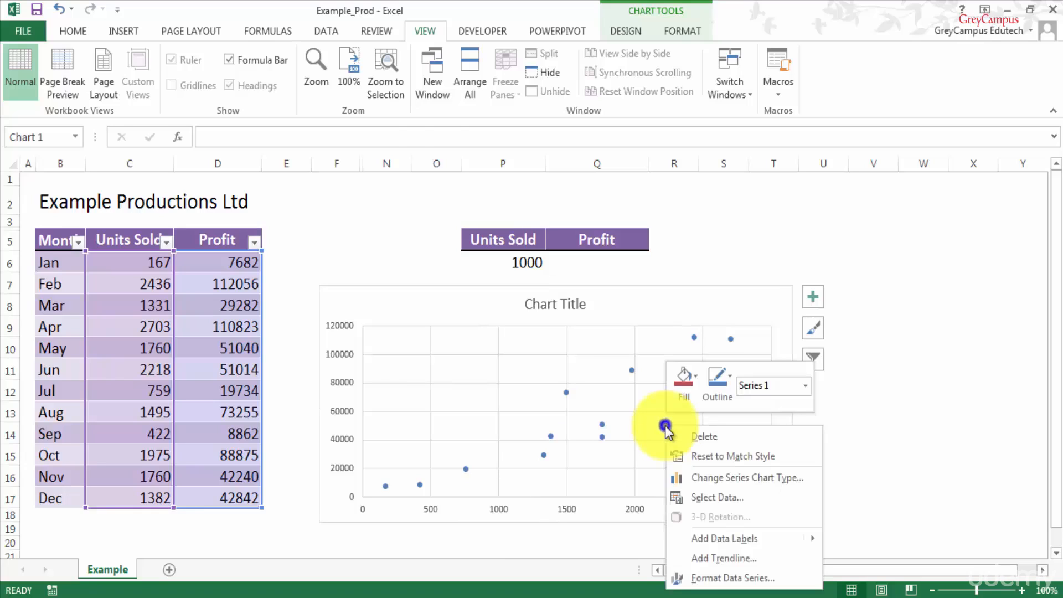
pyautogui.click(741, 565)
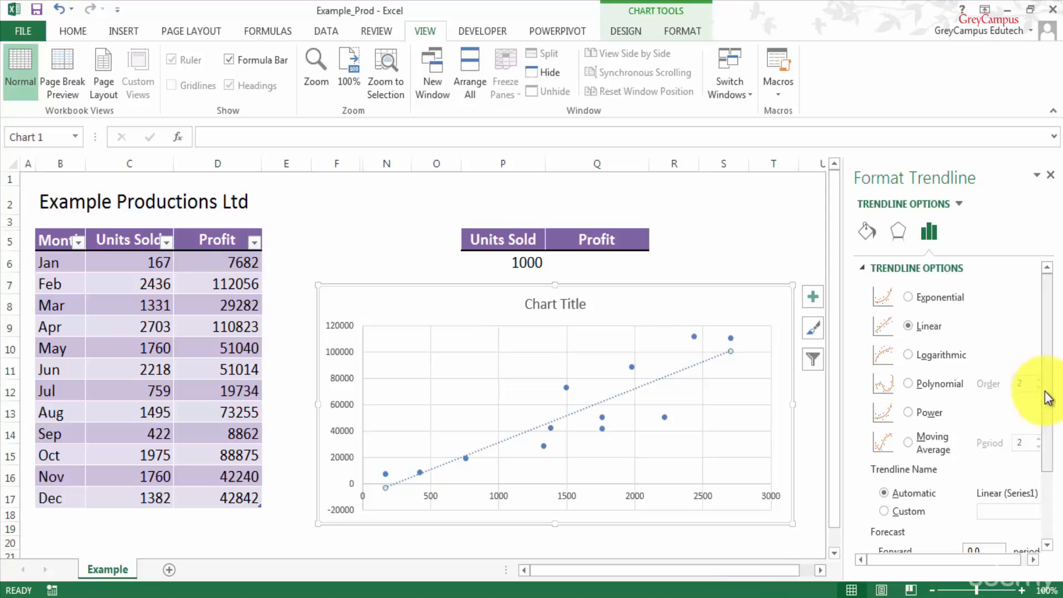
# Step: Display the trendline's R-squared value and equation on the chart, then close the trendline formatting options
pyautogui.moveTo(1050, 397); pyautogui.dragTo(1051, 477)
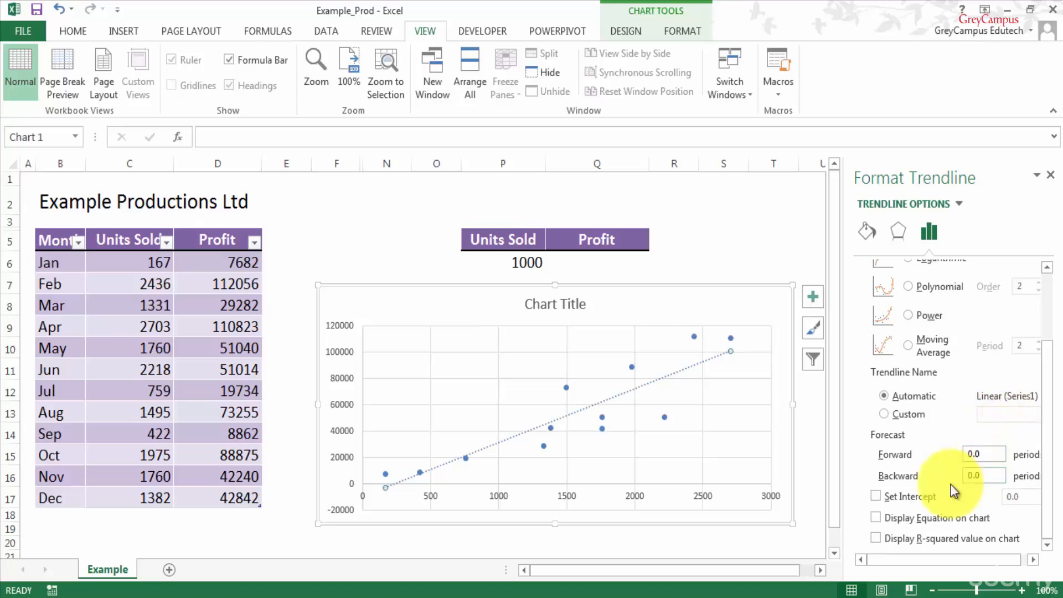
pyautogui.click(876, 540)
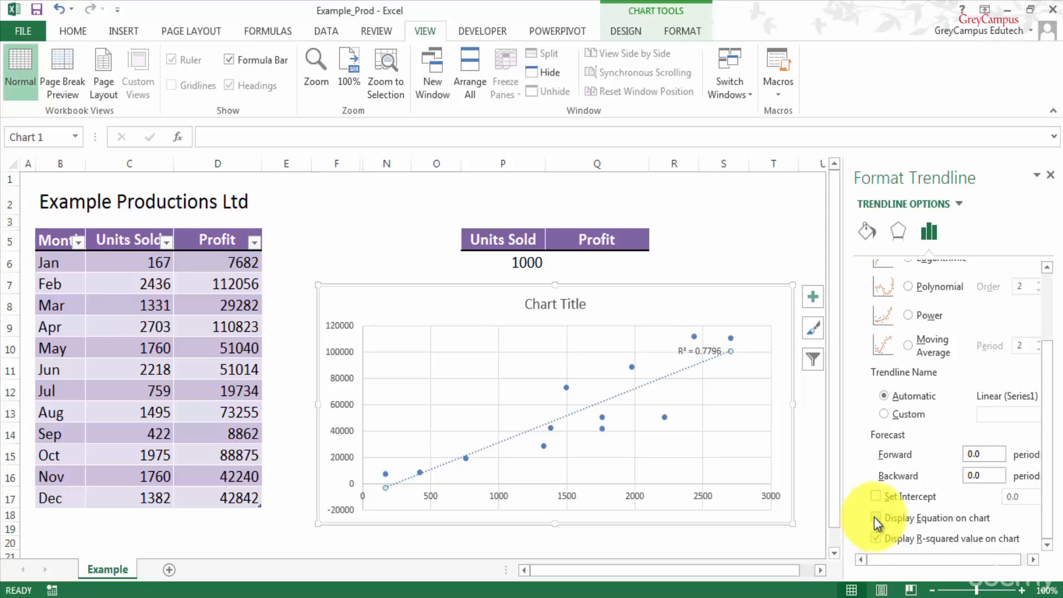
pyautogui.click(877, 519)
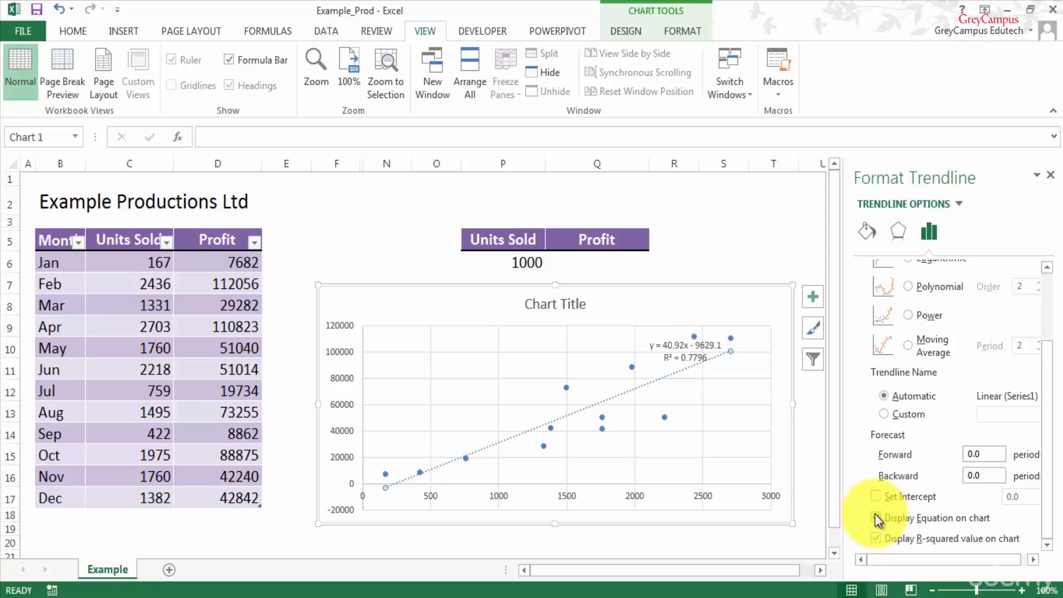
pyautogui.click(1051, 176)
# Step: Move the trendline equation label above the plot area into the chart's upper-right corner, clear of the data points
pyautogui.click(689, 350)
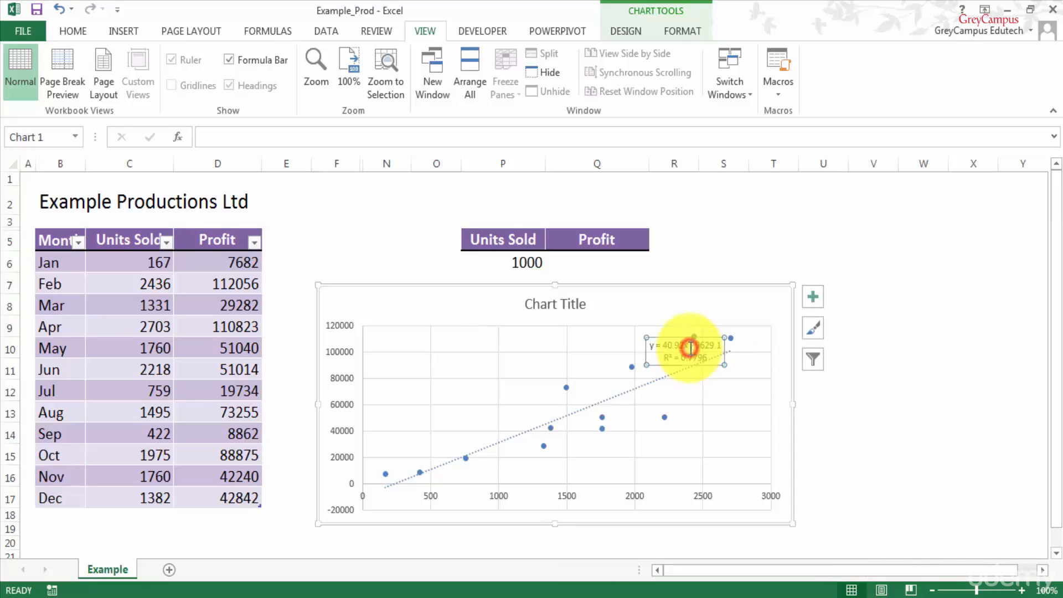
pyautogui.moveTo(681, 338); pyautogui.dragTo(718, 294)
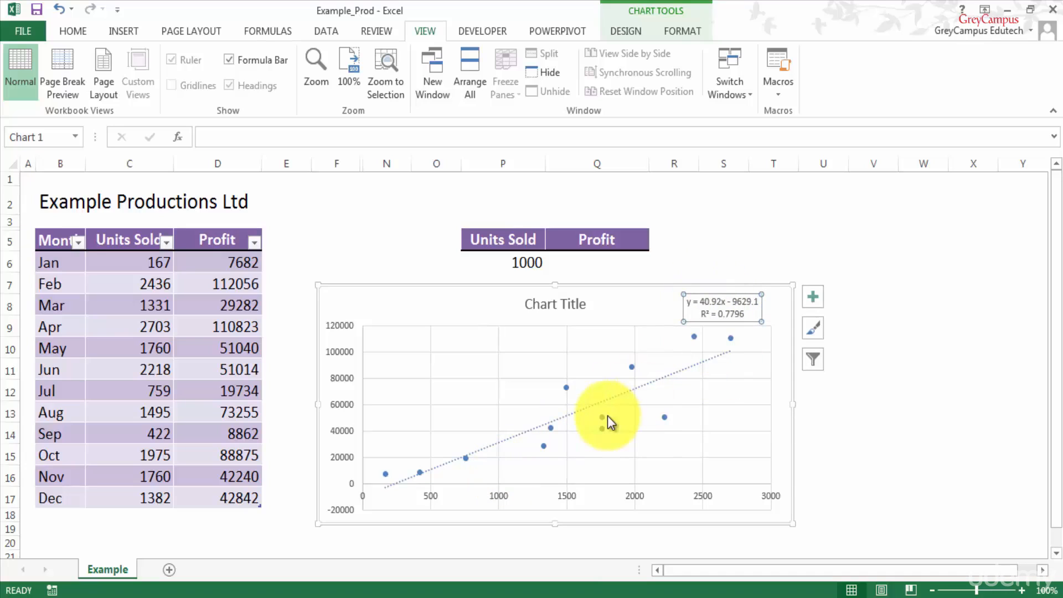
pyautogui.moveTo(608, 424)
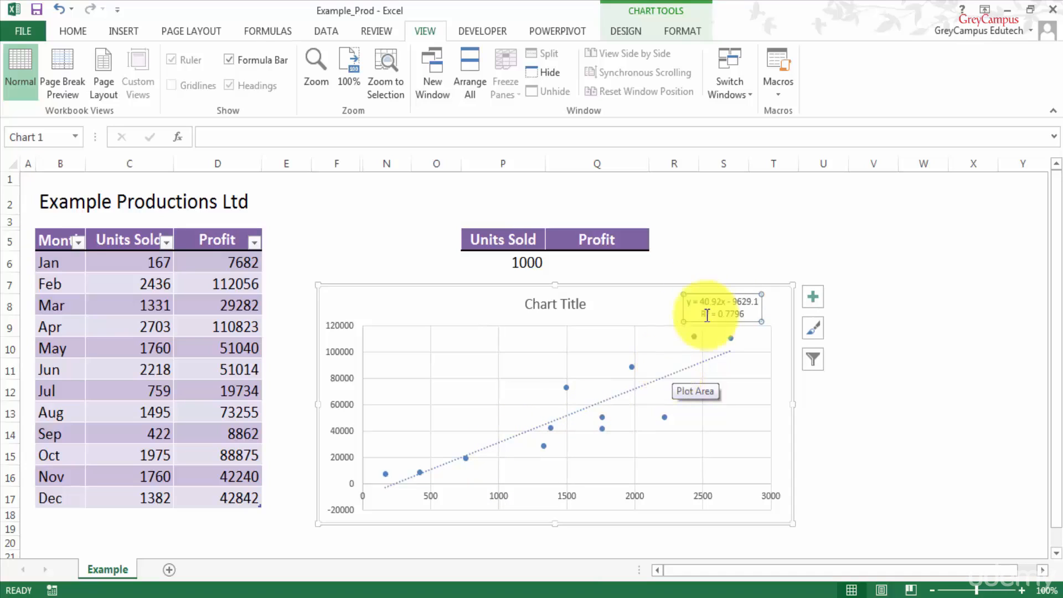
# Step: Change the chart title to "Trend Analysis" and leave the chart area formatting unchanged
pyautogui.click(584, 304)
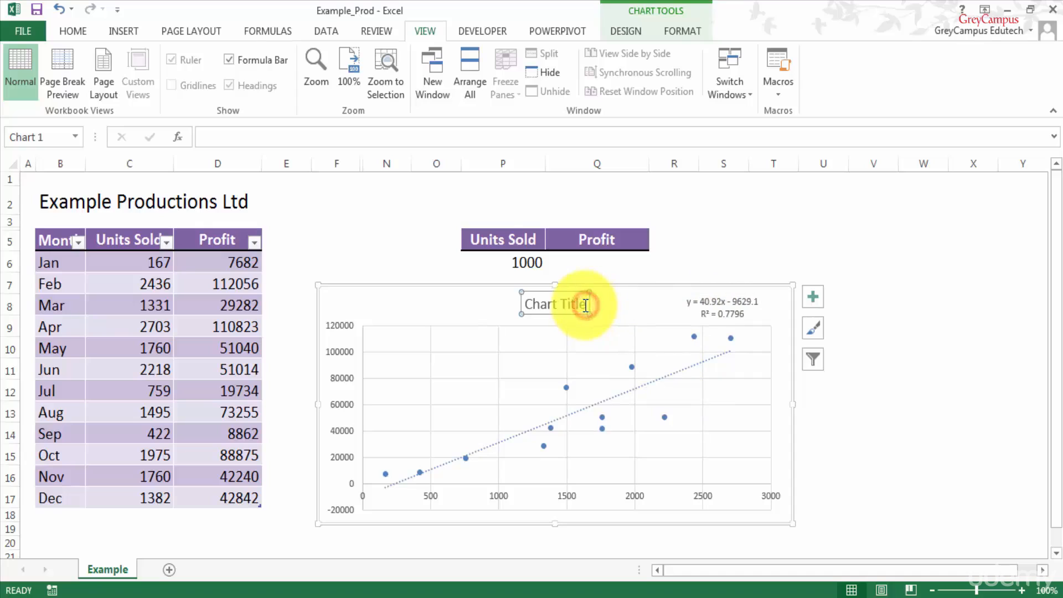
pyautogui.moveTo(588, 304); pyautogui.dragTo(530, 312)
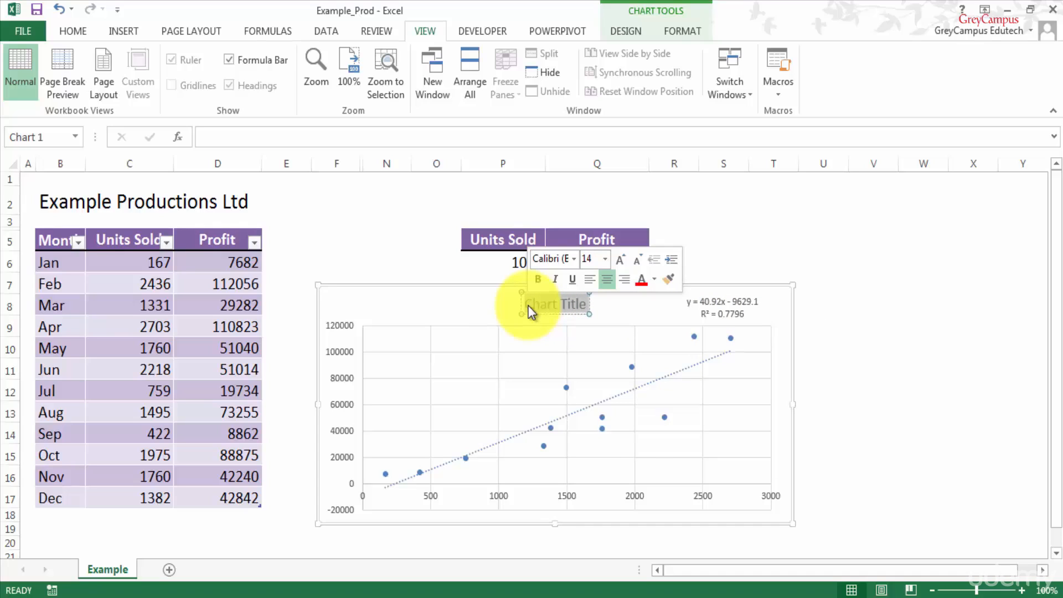
pyautogui.write('Trend')
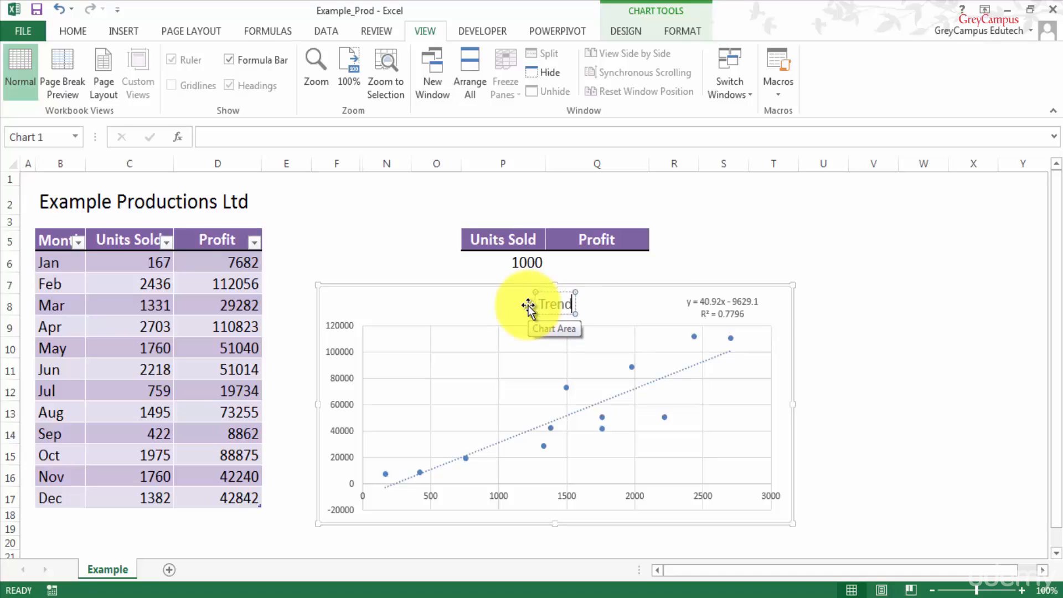
pyautogui.write(' Analysis')
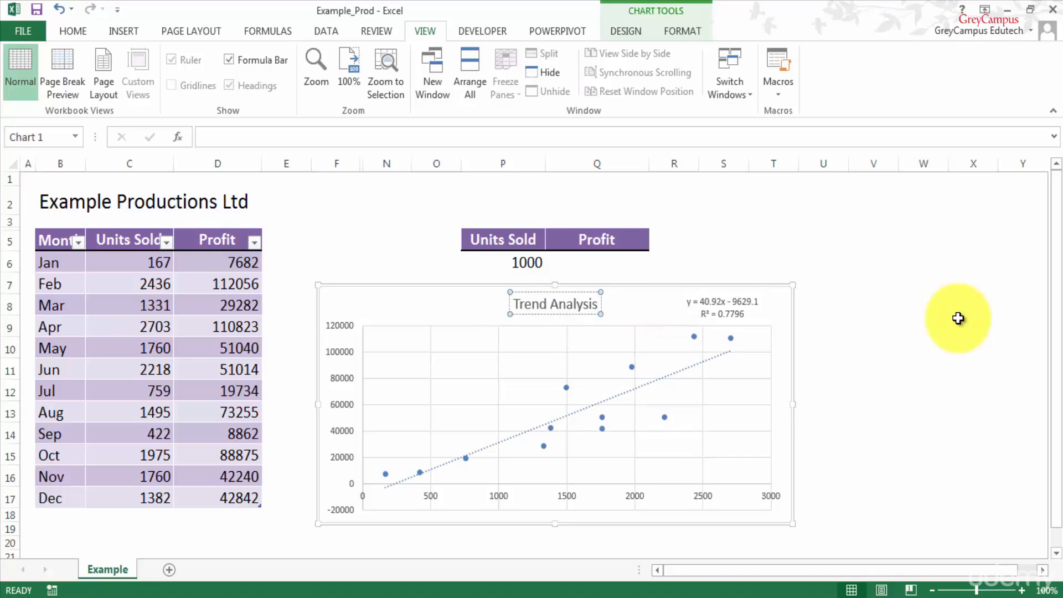
pyautogui.doubleClick(794, 303)
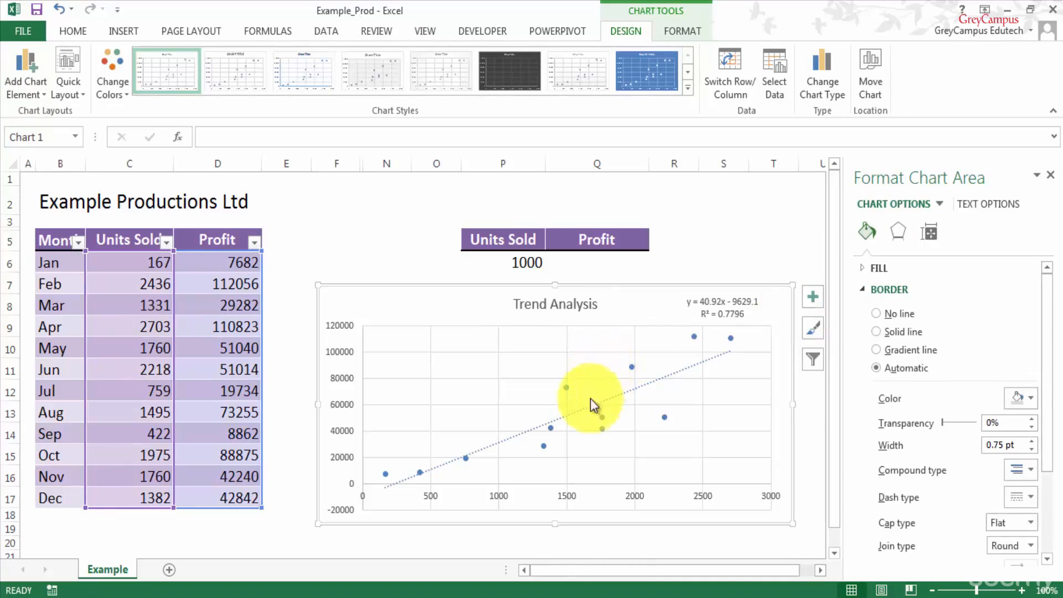
pyautogui.click(1051, 175)
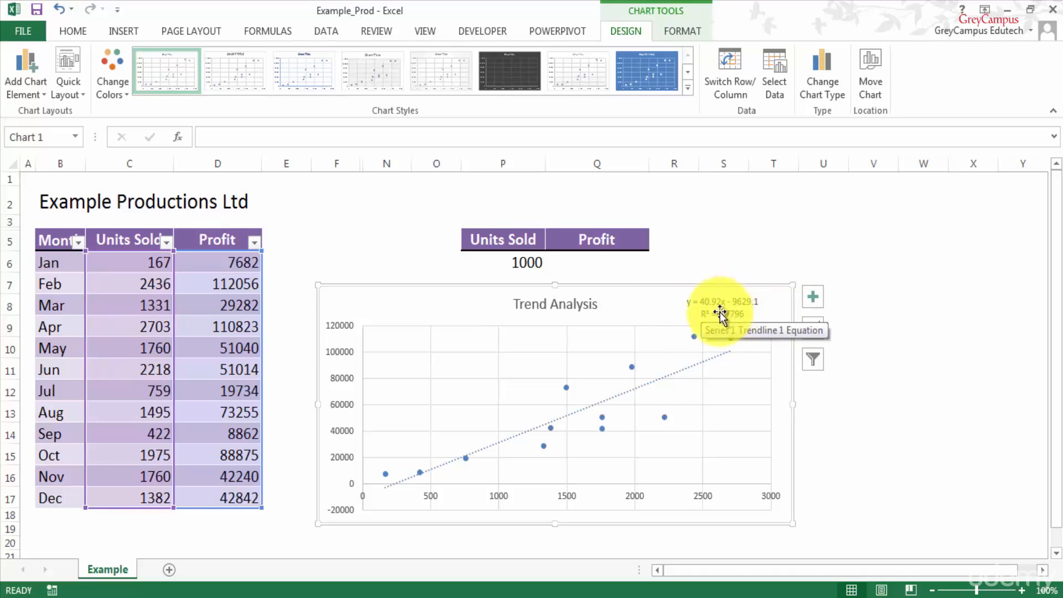
# Step: Enter the general line equation "y = ax + b" in cell U2
pyautogui.click(801, 213)
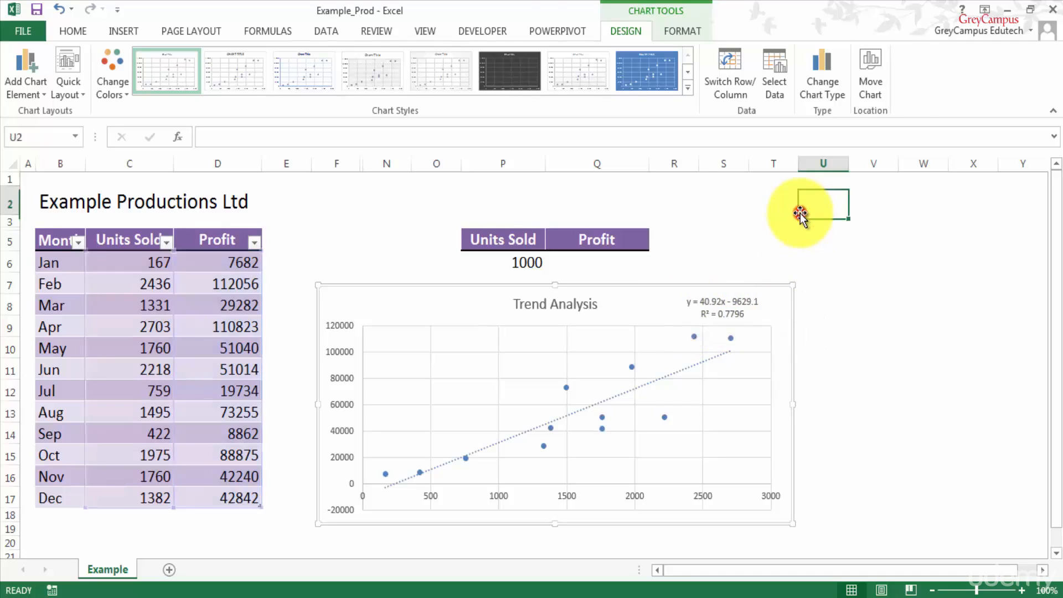
pyautogui.write('y =')
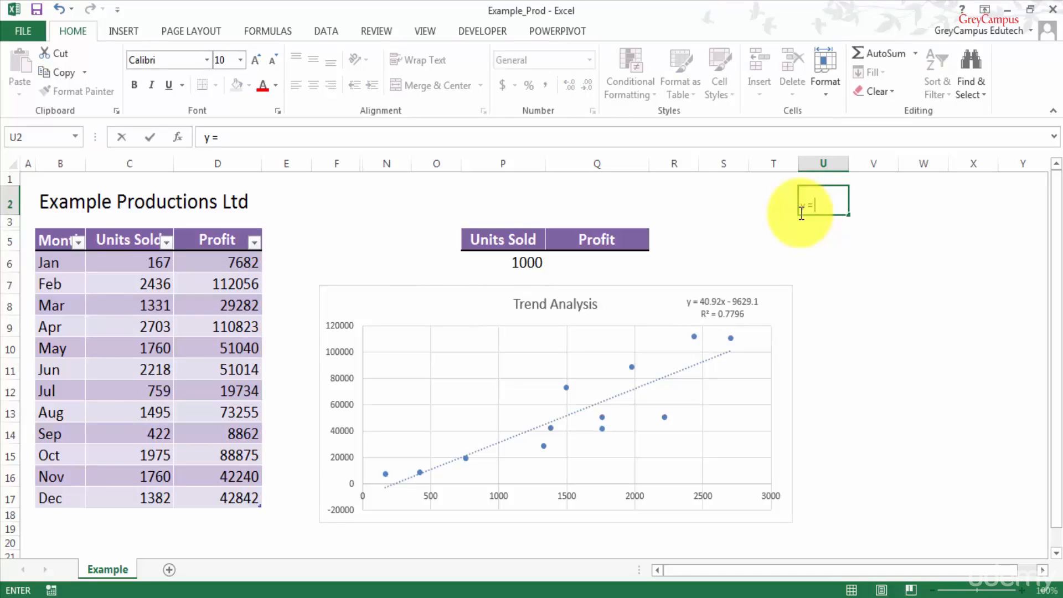
pyautogui.write(' ax + b')
pyautogui.press('Return')
# Step: Replace the equation in cell U2 with "y = a + bx"
pyautogui.click(819, 206)
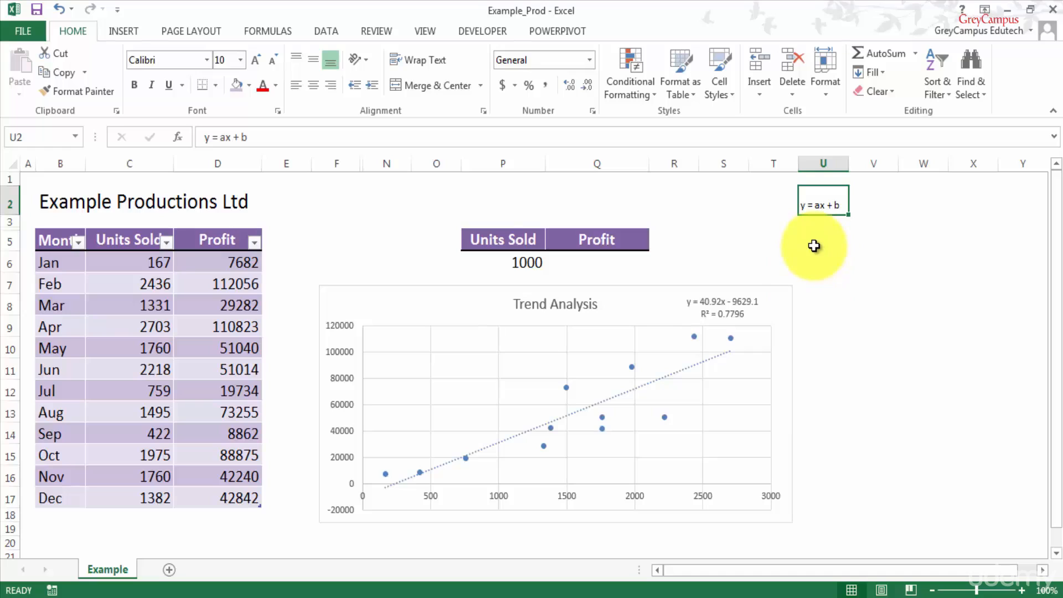
pyautogui.write('y = a')
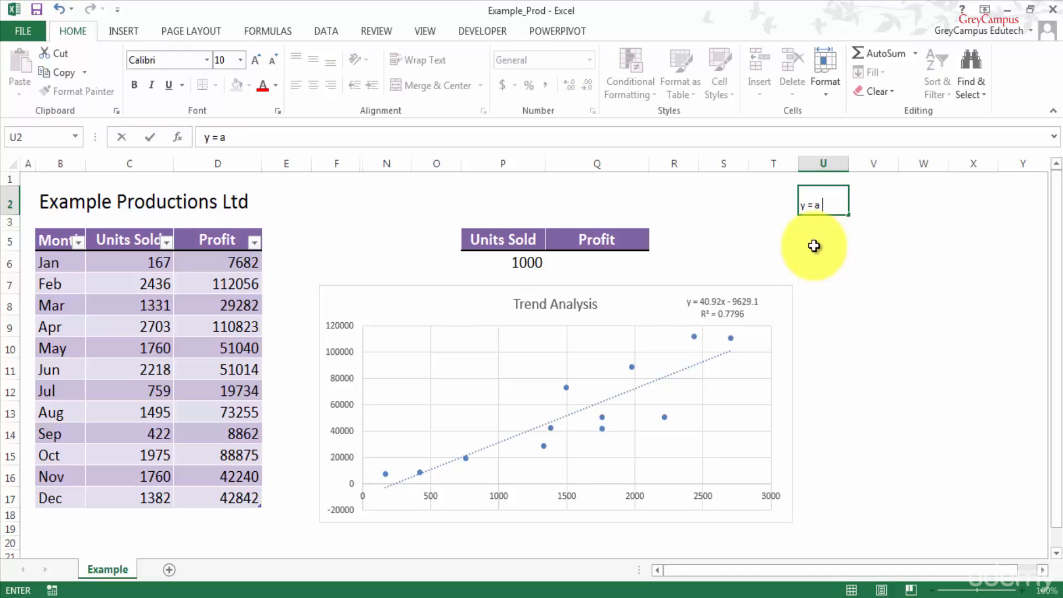
pyautogui.write(' + bx')
pyautogui.hotkey('ctrl', 'Return')
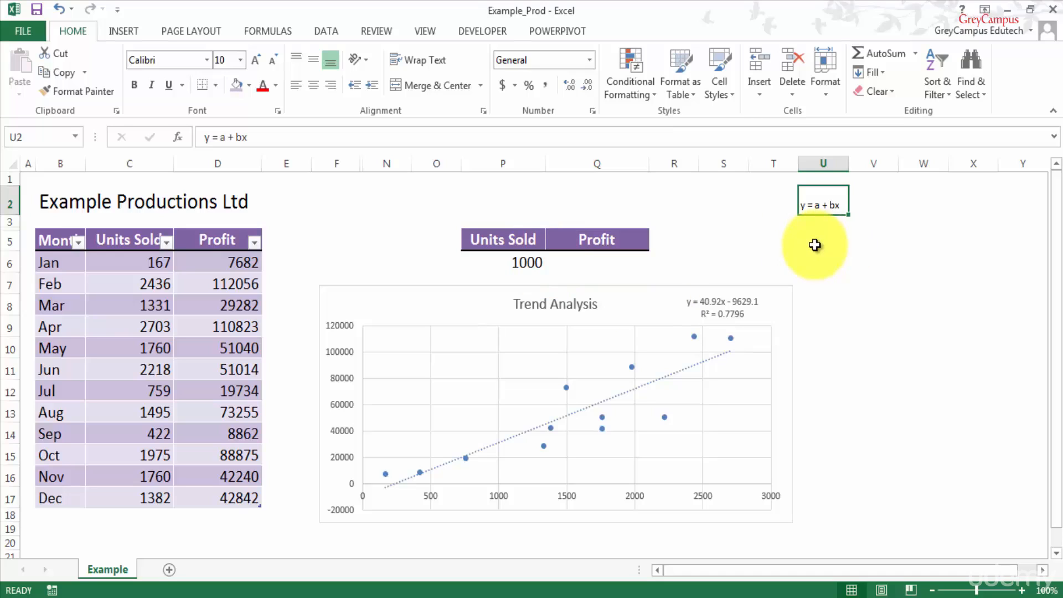
# Step: Calculate the predicted profit in Q2 with the trendline equation, =40.92*P6-9629.1, and display it without decimals
pyautogui.click(601, 211)
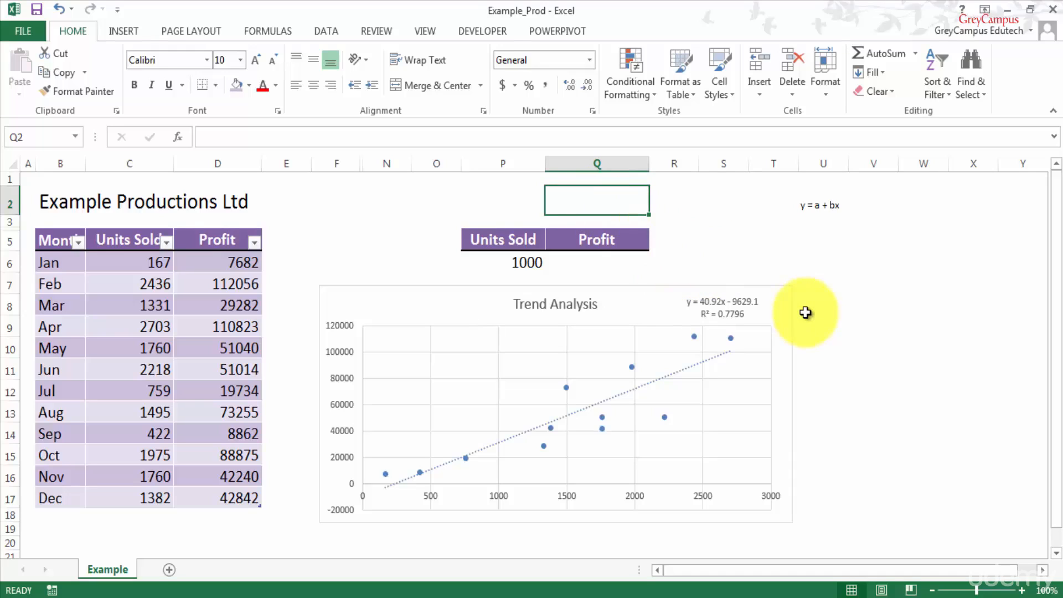
pyautogui.write('=')
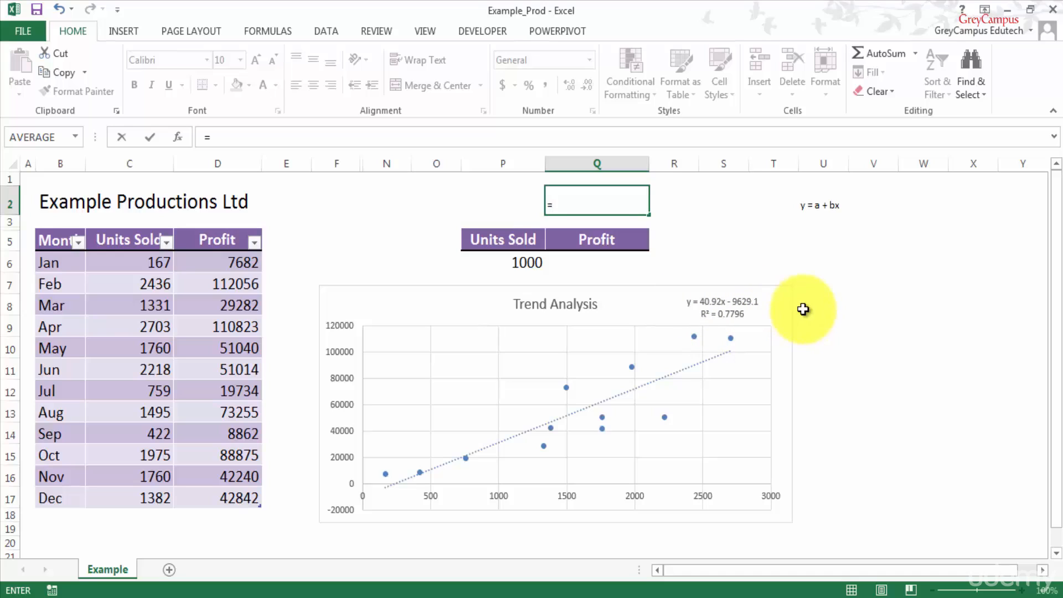
pyautogui.write('40.92*')
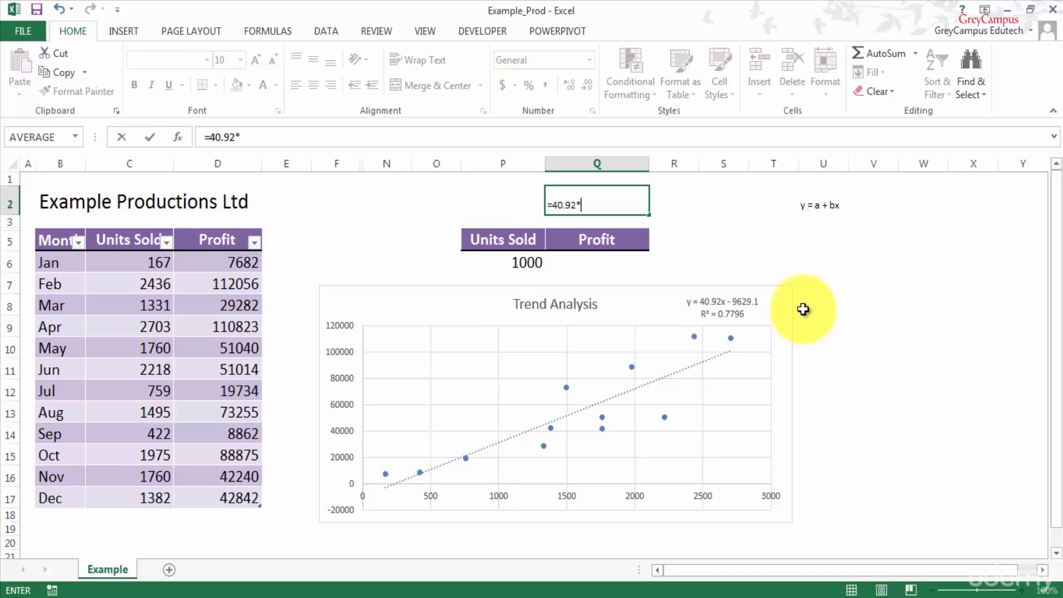
pyautogui.click(517, 262)
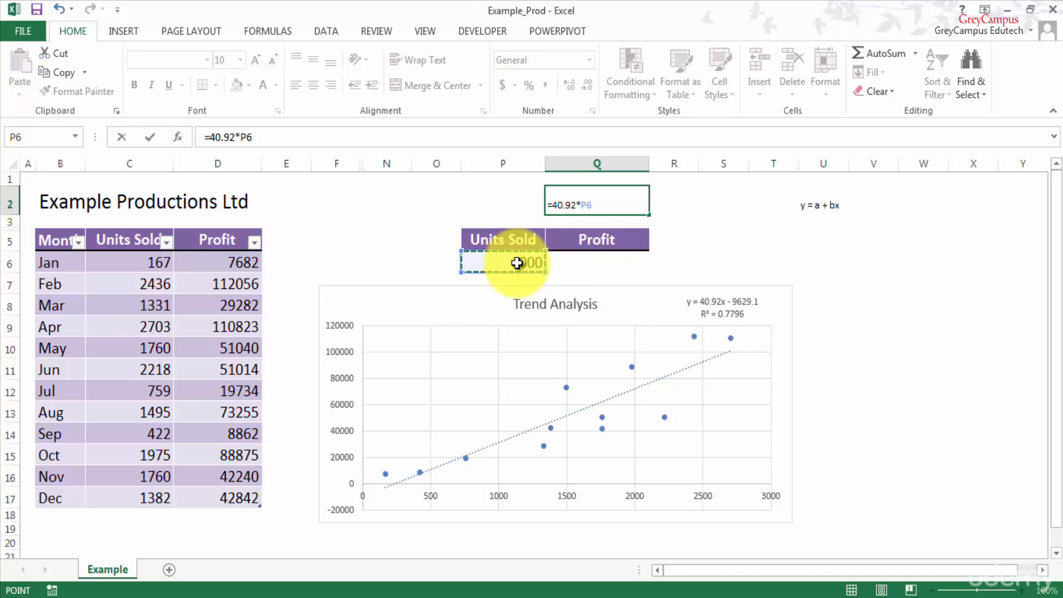
pyautogui.write('-962')
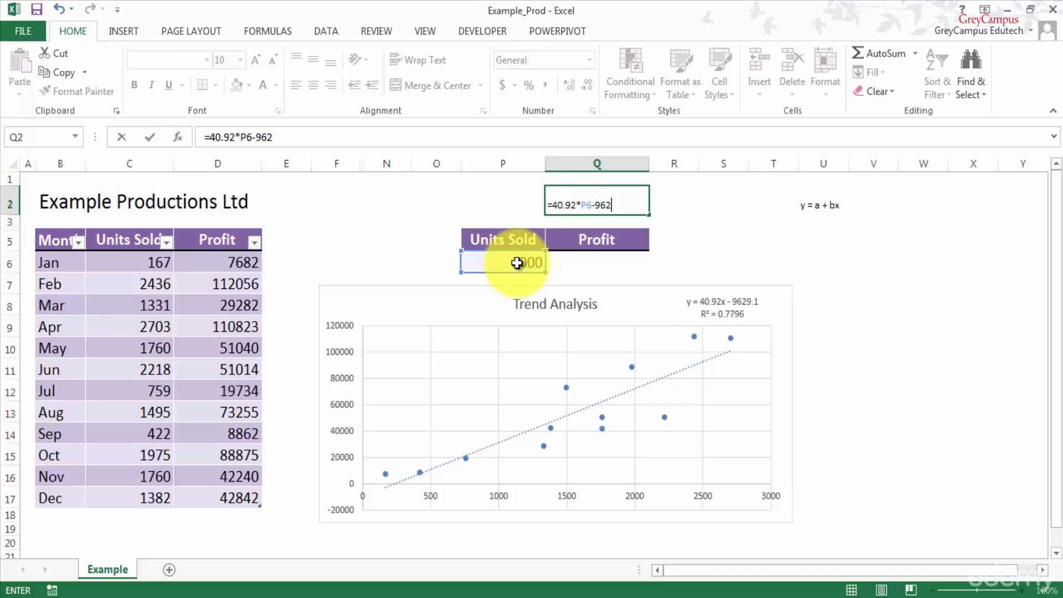
pyautogui.write('9.1')
pyautogui.press('Return')
pyautogui.press('Up')
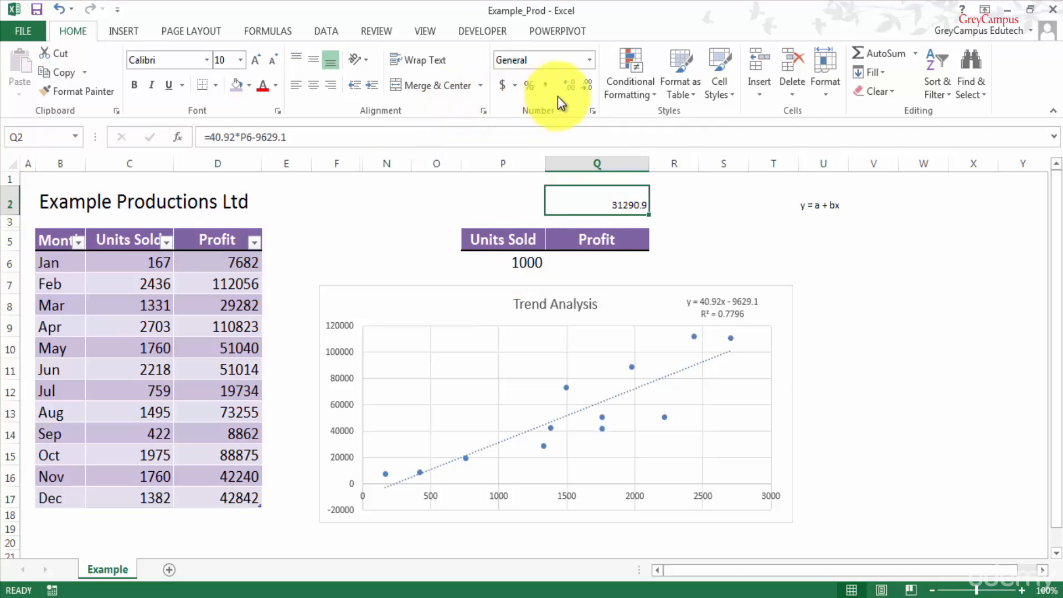
pyautogui.click(586, 88)
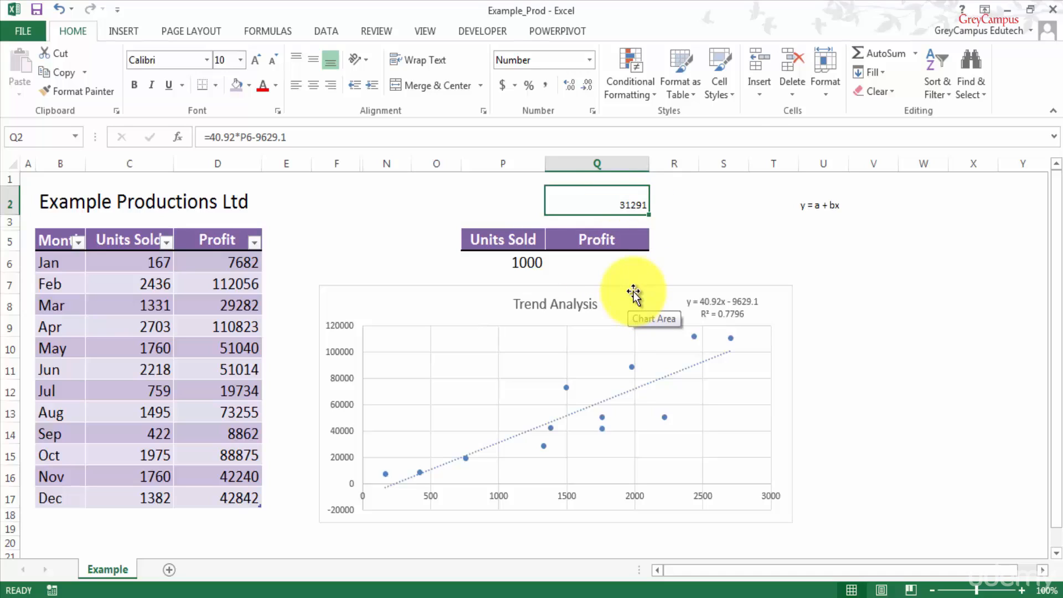
# Step: Move the Trend Analysis chart down about one and a half rows, leaving more space under the Units Sold and Profit prediction cells
pyautogui.moveTo(632, 289); pyautogui.dragTo(632, 327)
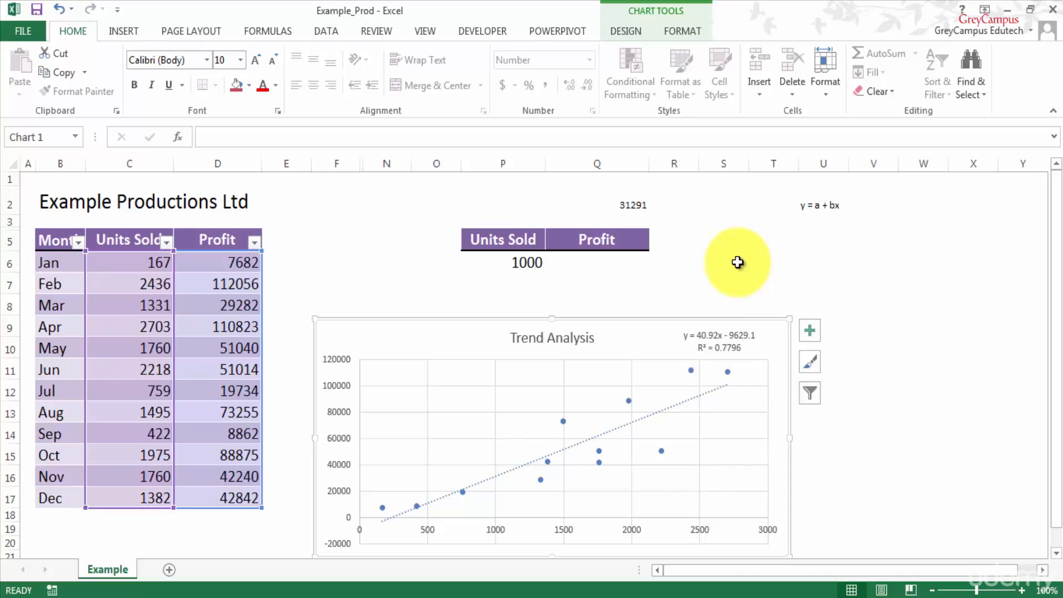
pyautogui.click(499, 197)
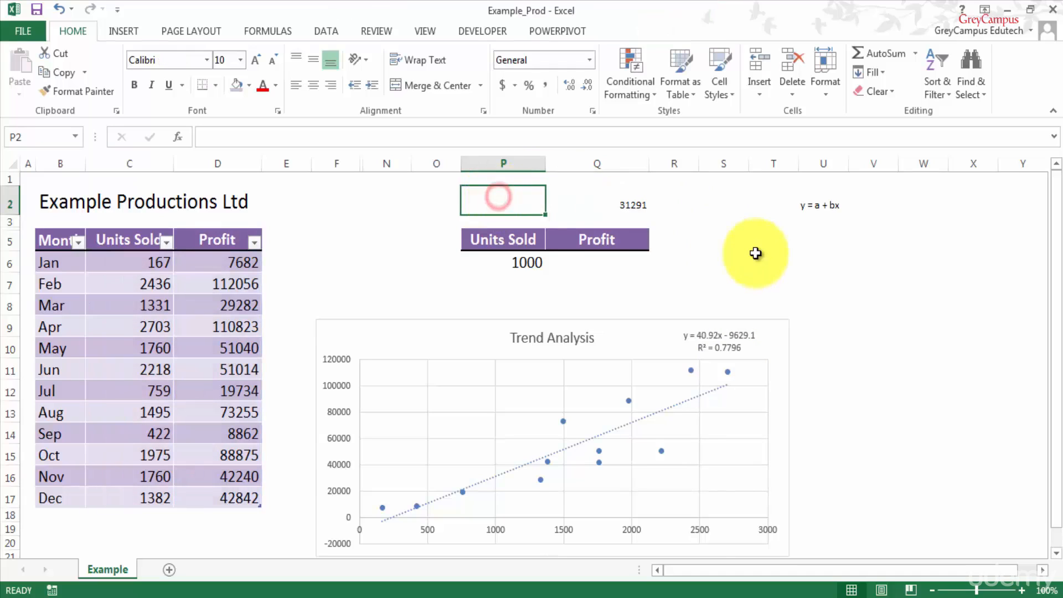
# Step: Copy the R-squared value from the chart's trendline label and use it in cell P2 in the formula =1-0.7796
pyautogui.click(729, 352)
pyautogui.click(746, 349)
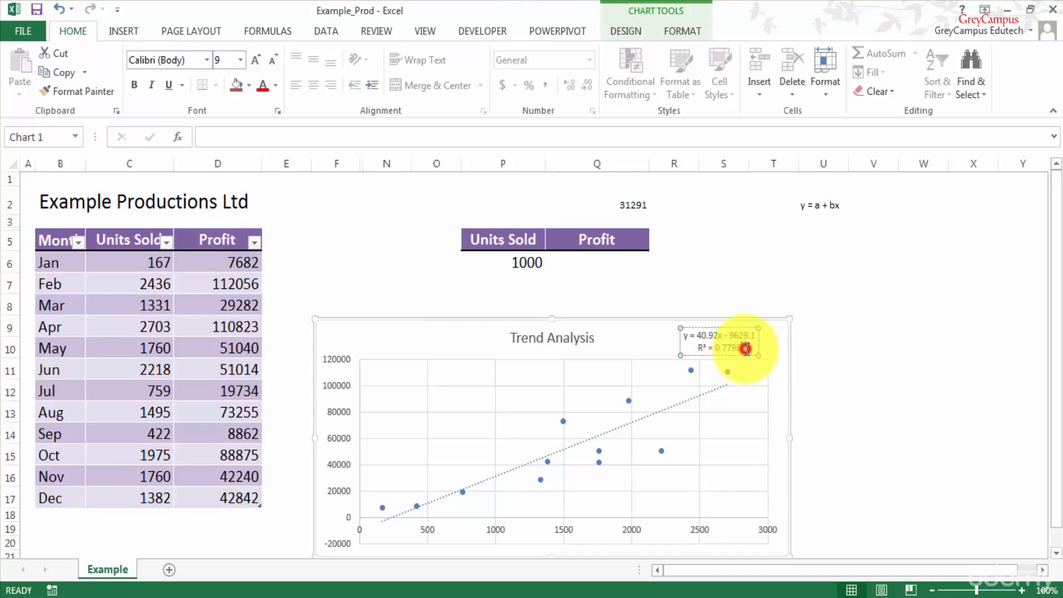
pyautogui.doubleClick(745, 348)
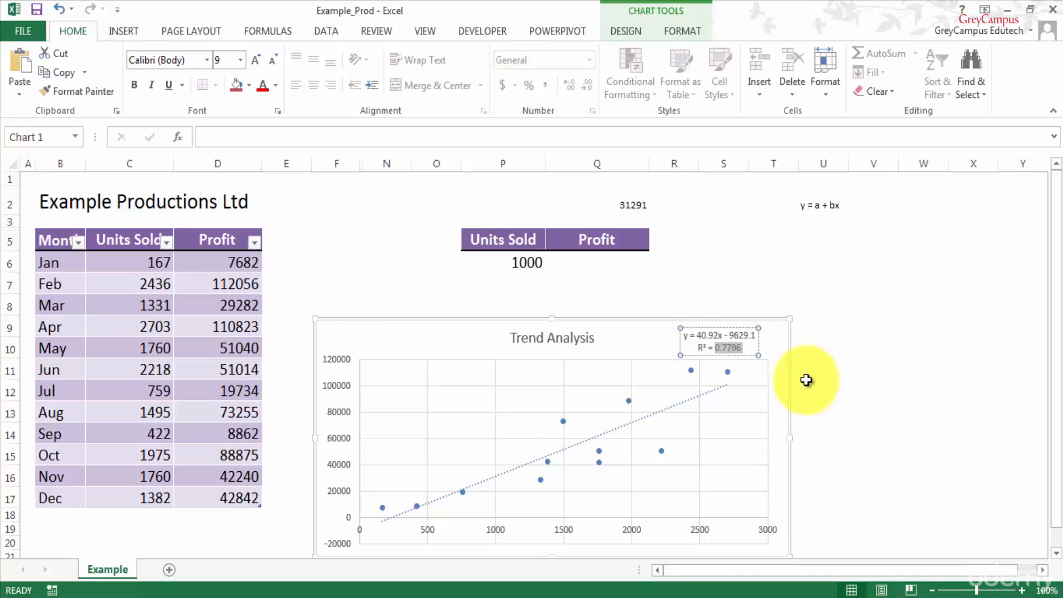
pyautogui.click(495, 202)
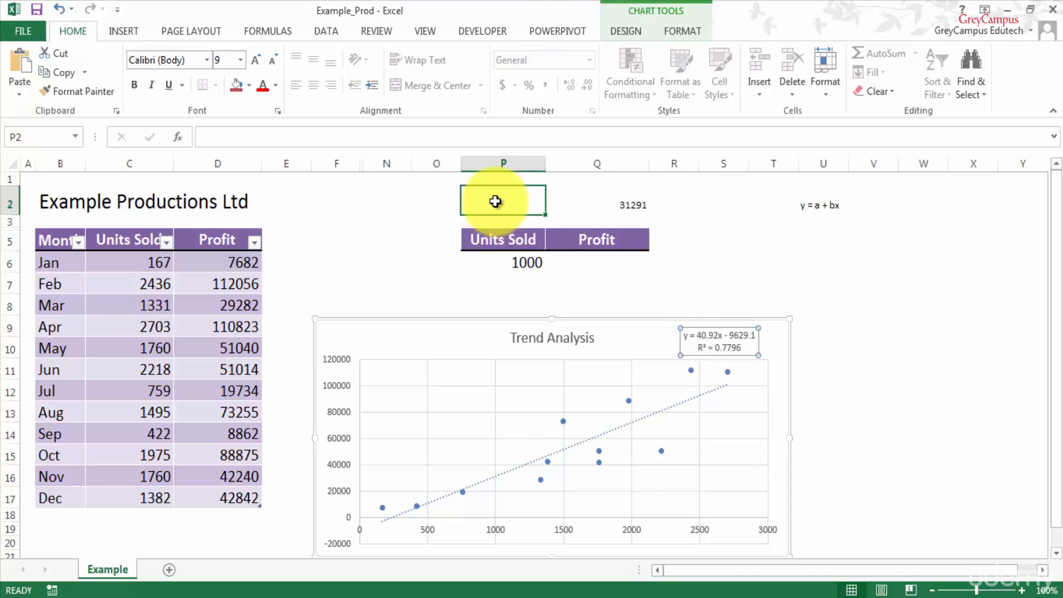
pyautogui.write('=1-')
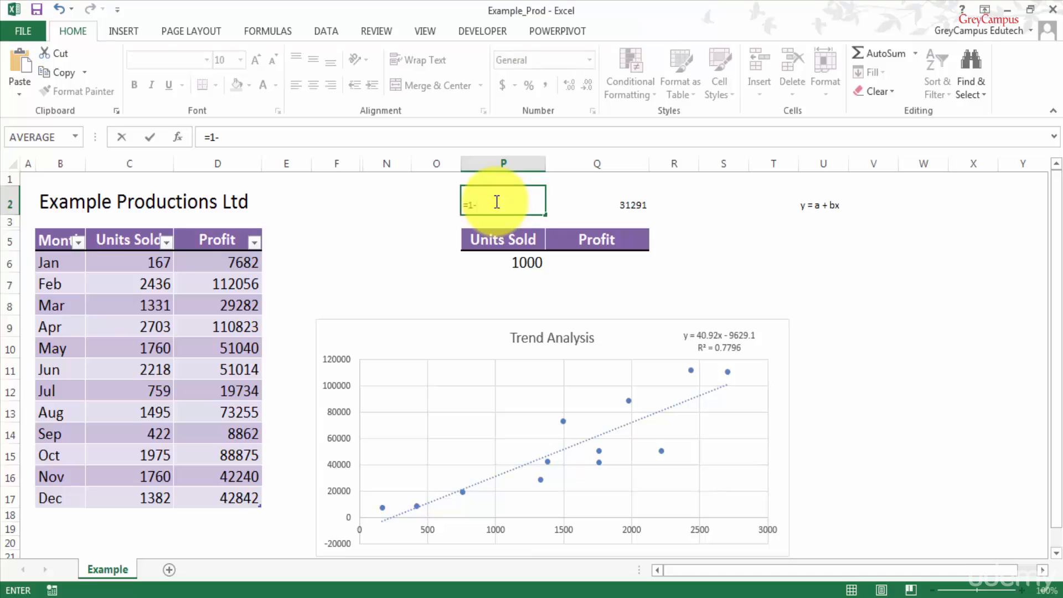
pyautogui.hotkey('ctrl', 'v')
pyautogui.press('Return')
# Step: Format cell P2 as a percentage with two decimal places
pyautogui.click(495, 202)
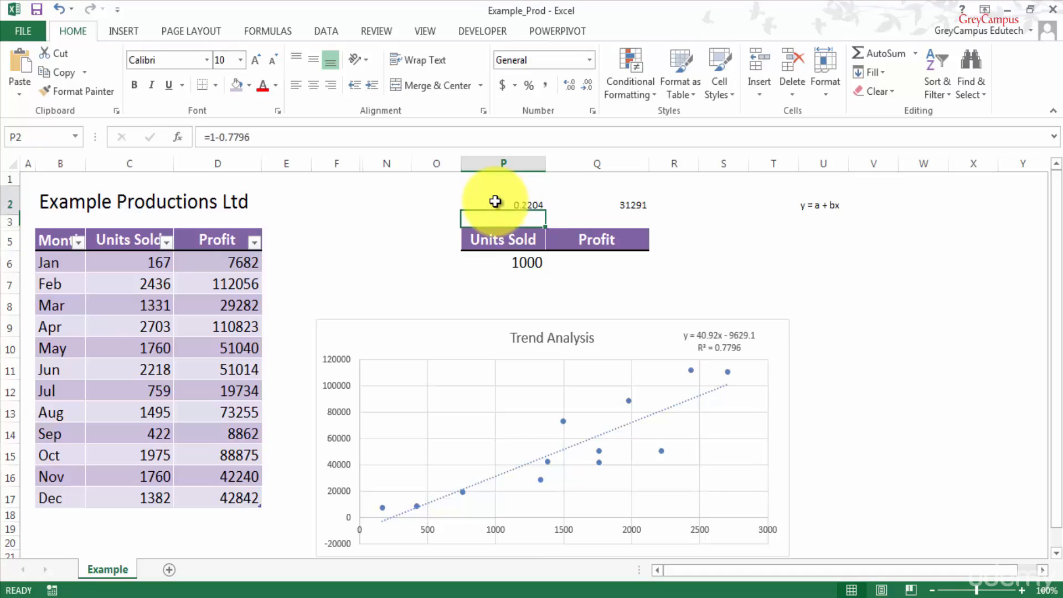
pyautogui.click(523, 90)
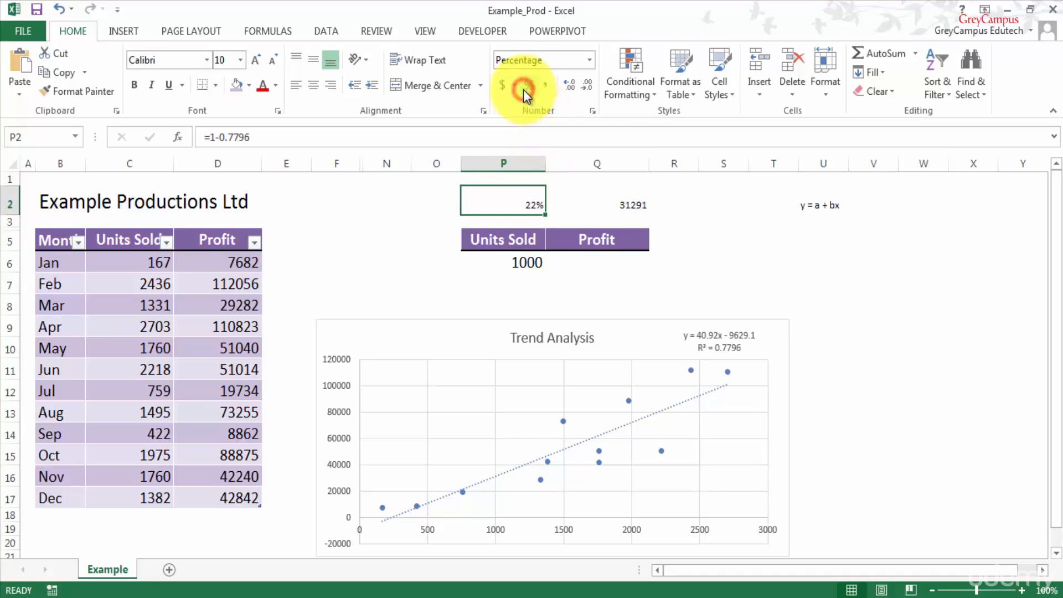
pyautogui.click(569, 79)
pyautogui.click(569, 81)
pyautogui.click(570, 81)
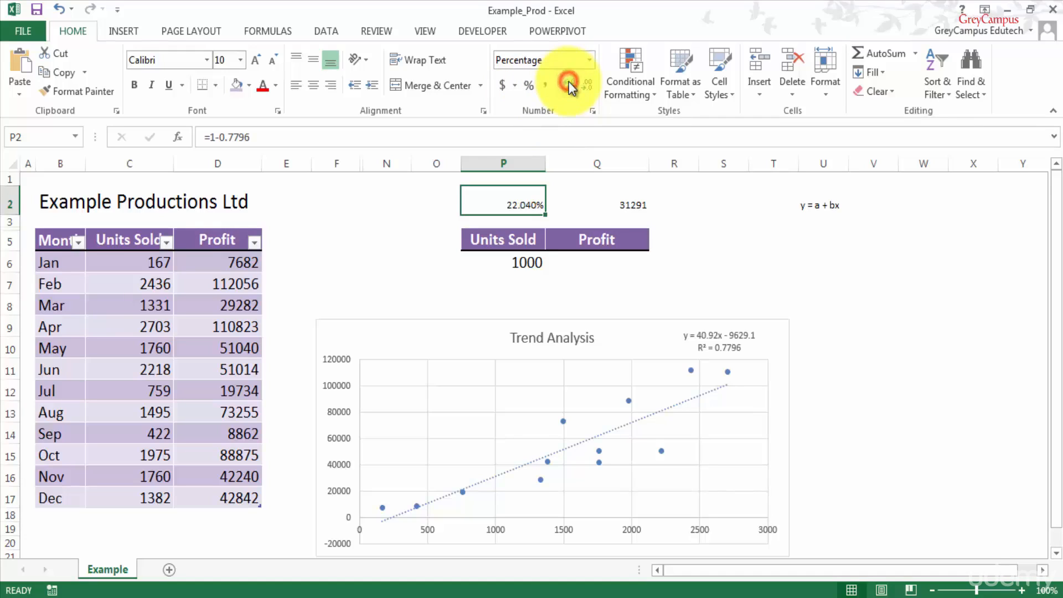
pyautogui.click(587, 86)
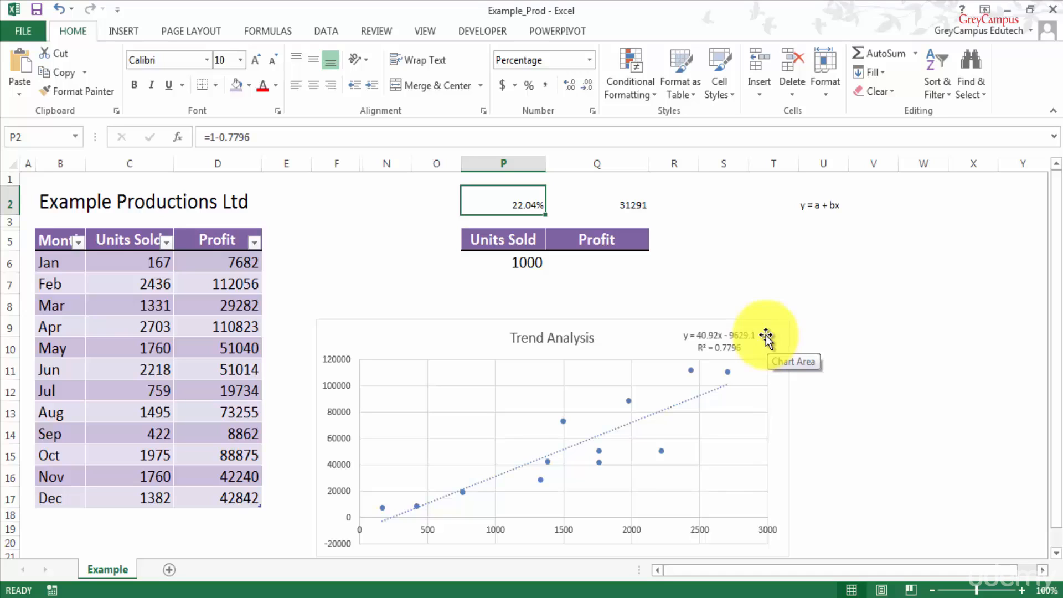
pyautogui.click(658, 325)
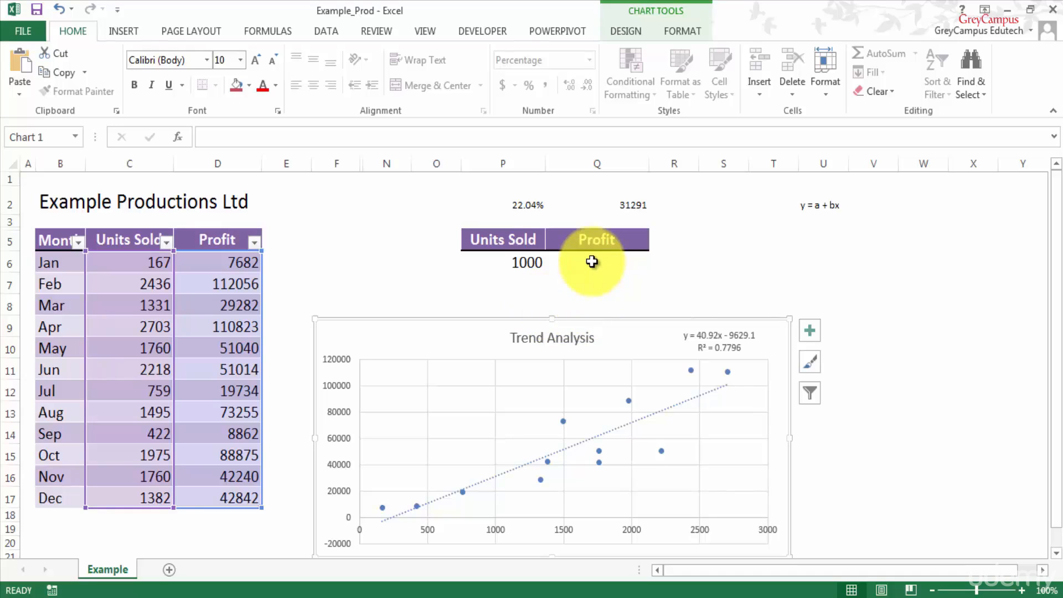
pyautogui.click(592, 261)
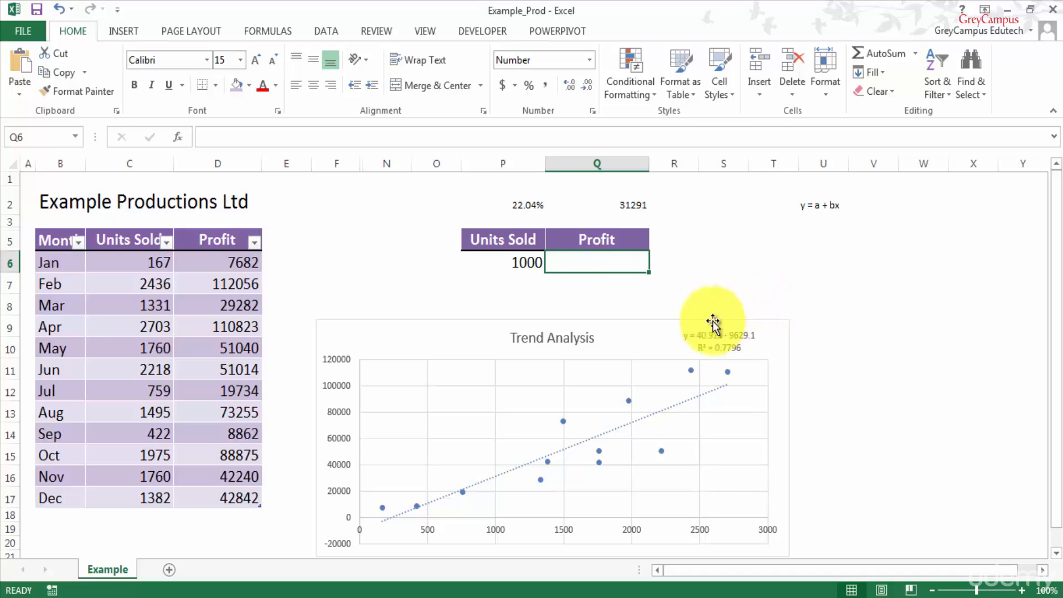
pyautogui.click(583, 202)
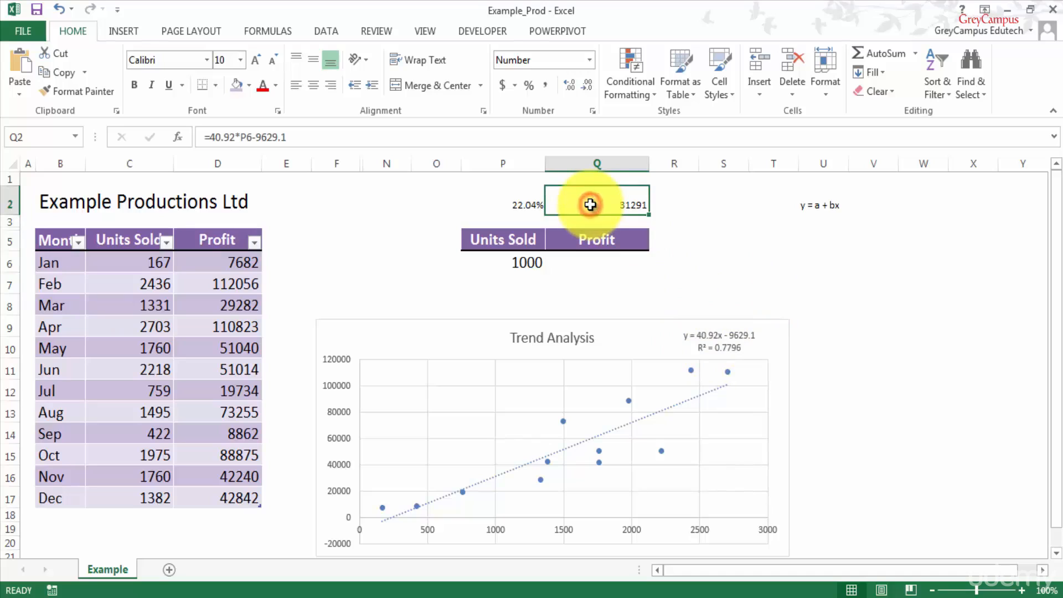
# Step: Forecast the profit in Q6 with =FORECAST(P6,Table1[Profit],Table1[Units Sold]), taking both known ranges from the monthly table
pyautogui.click(605, 262)
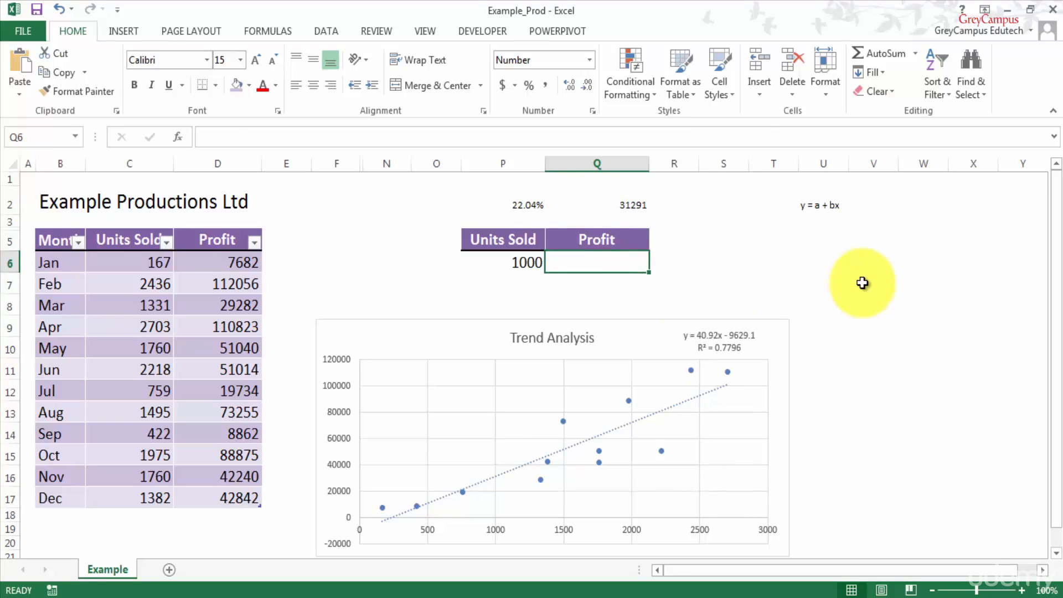
pyautogui.write('=fore')
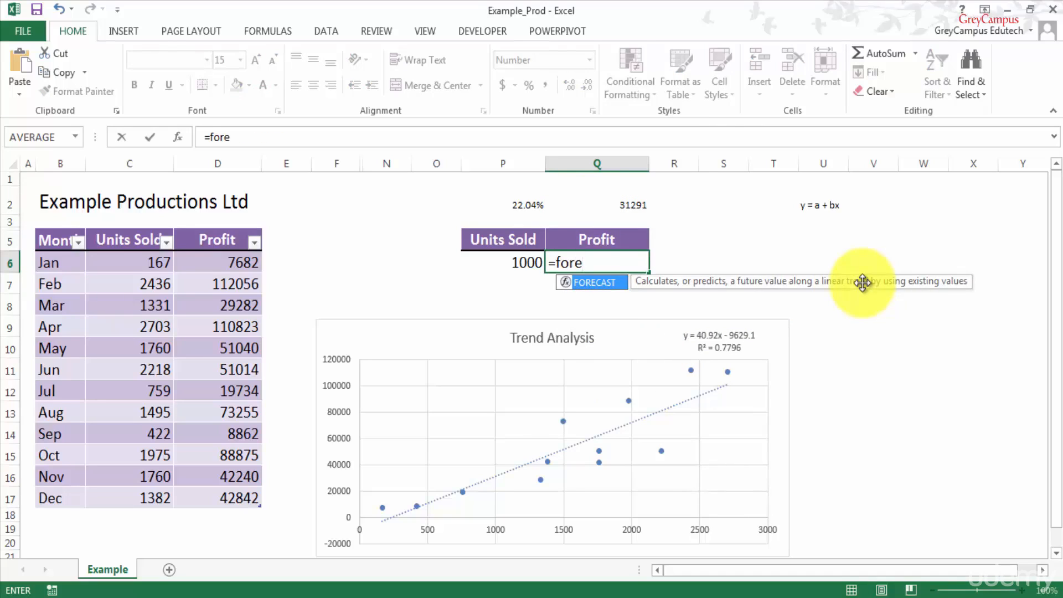
pyautogui.press('Tab')
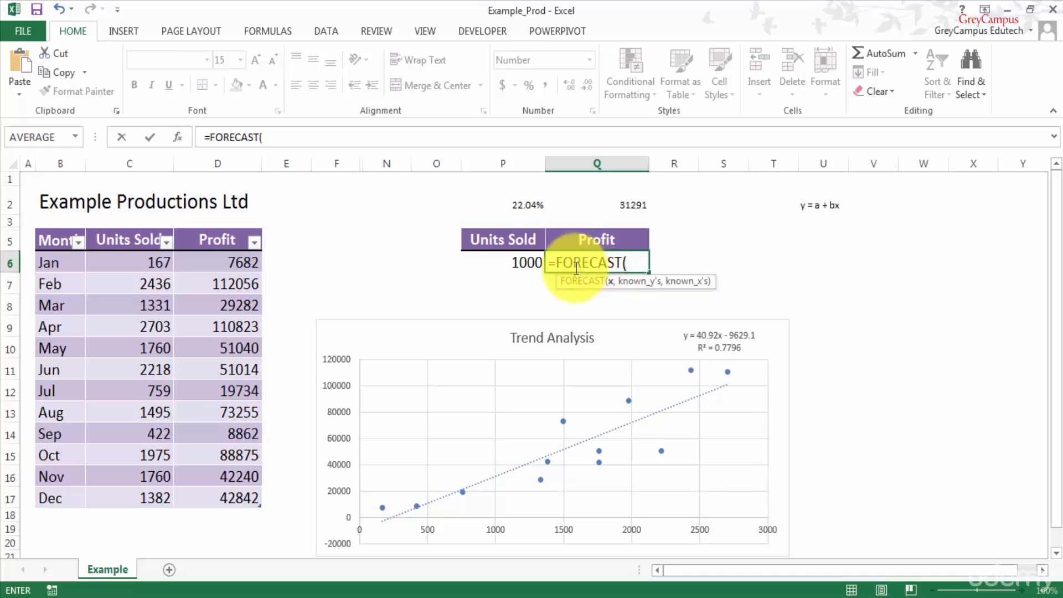
pyautogui.click(522, 266)
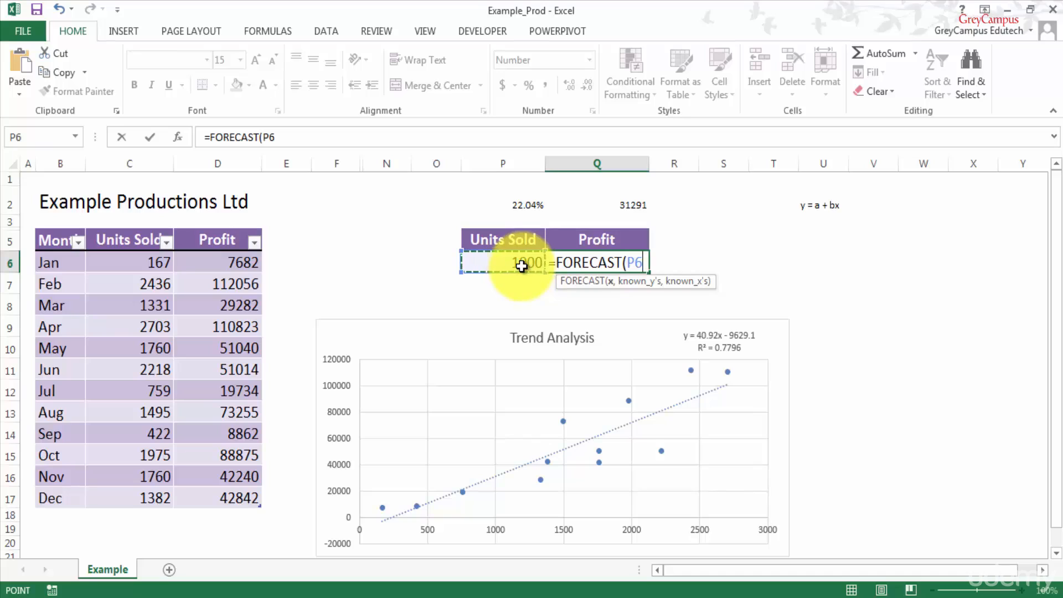
pyautogui.write(',')
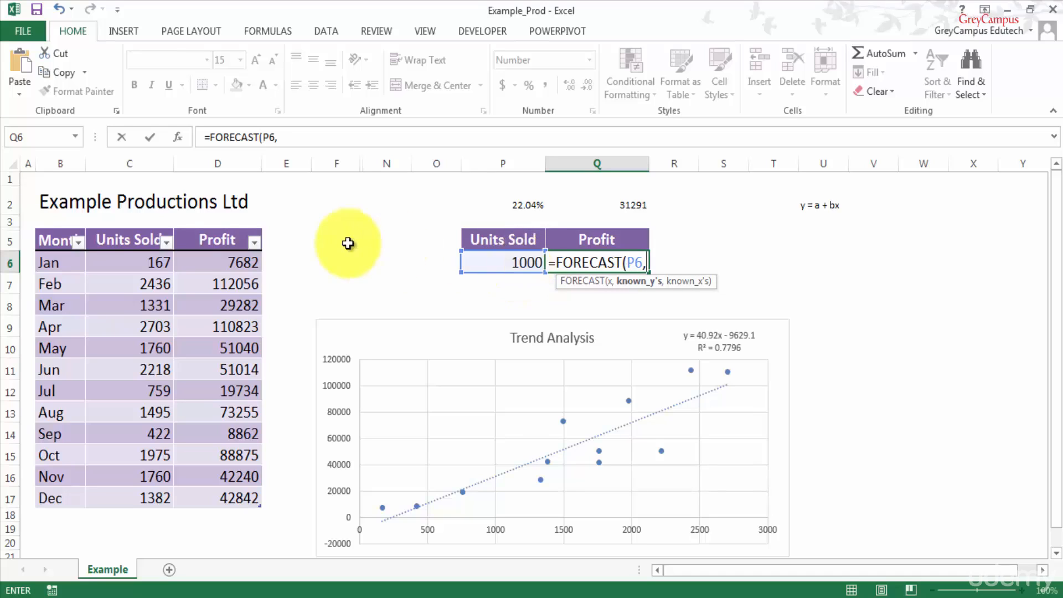
pyautogui.moveTo(228, 259); pyautogui.dragTo(219, 506)
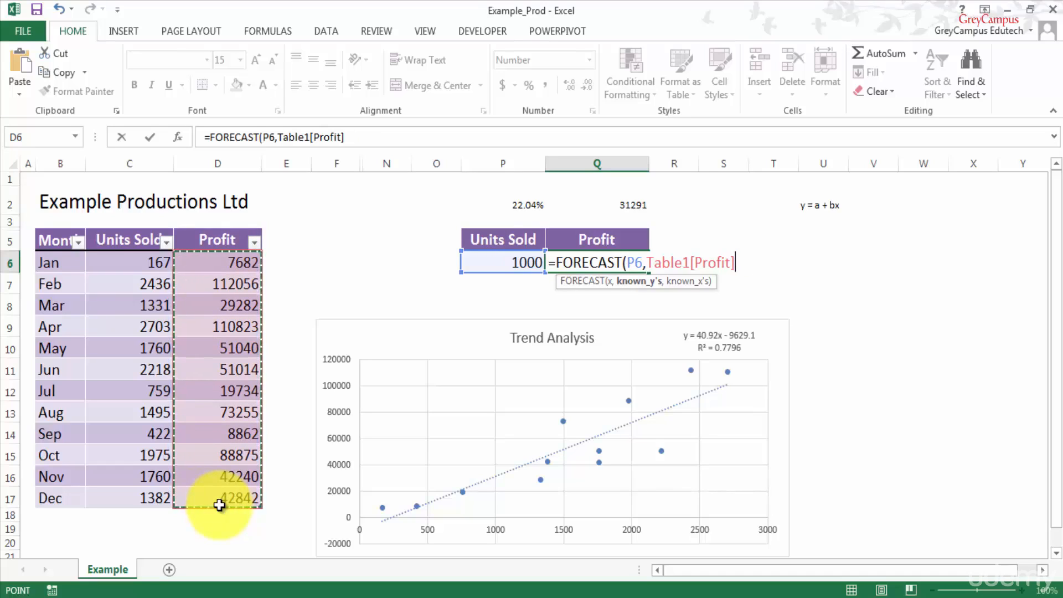
pyautogui.write(',')
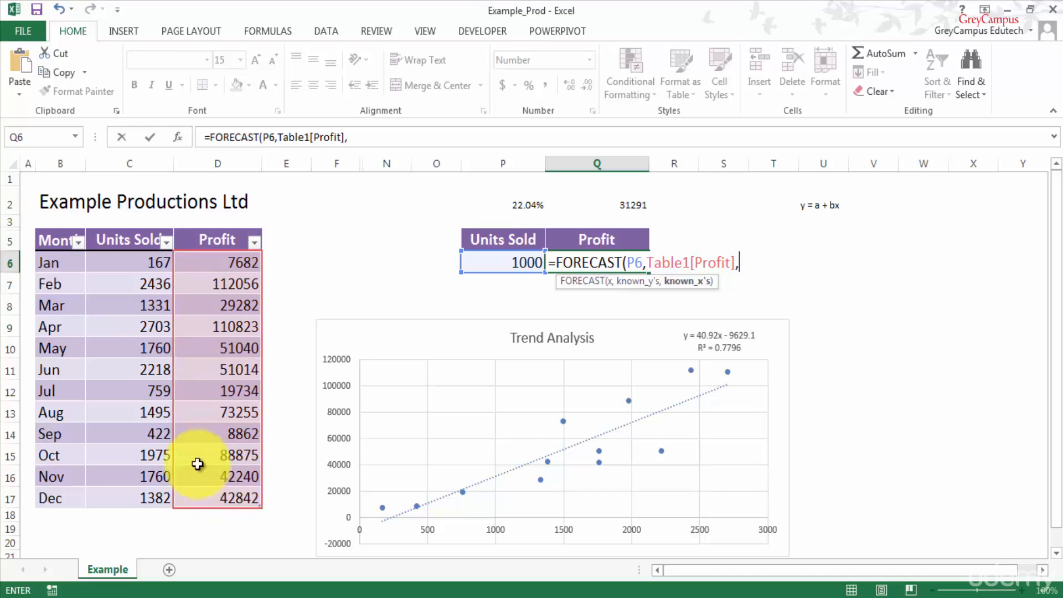
pyautogui.moveTo(138, 261); pyautogui.dragTo(140, 494)
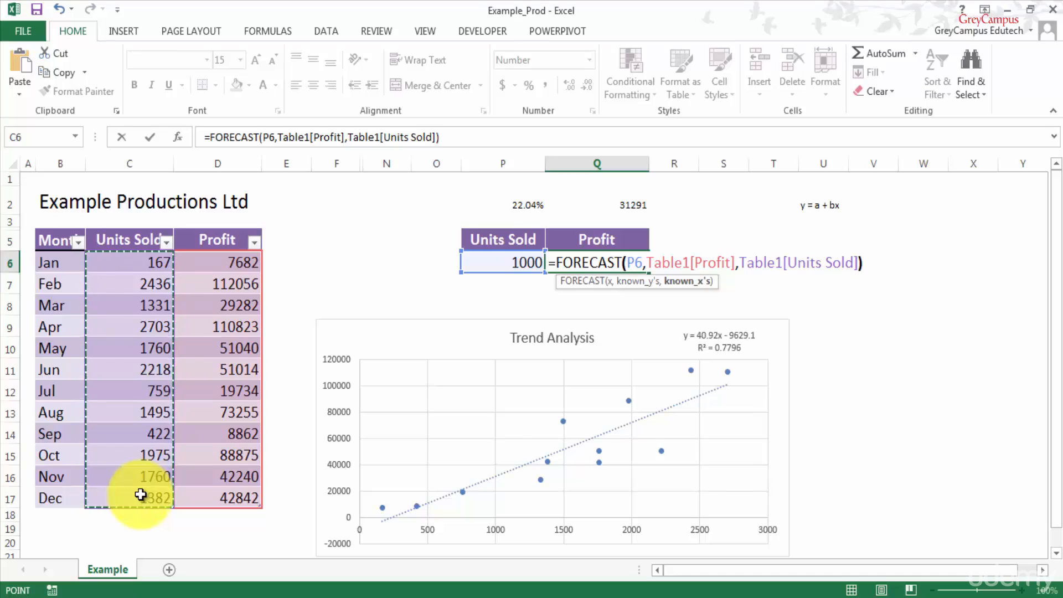
pyautogui.write(')')
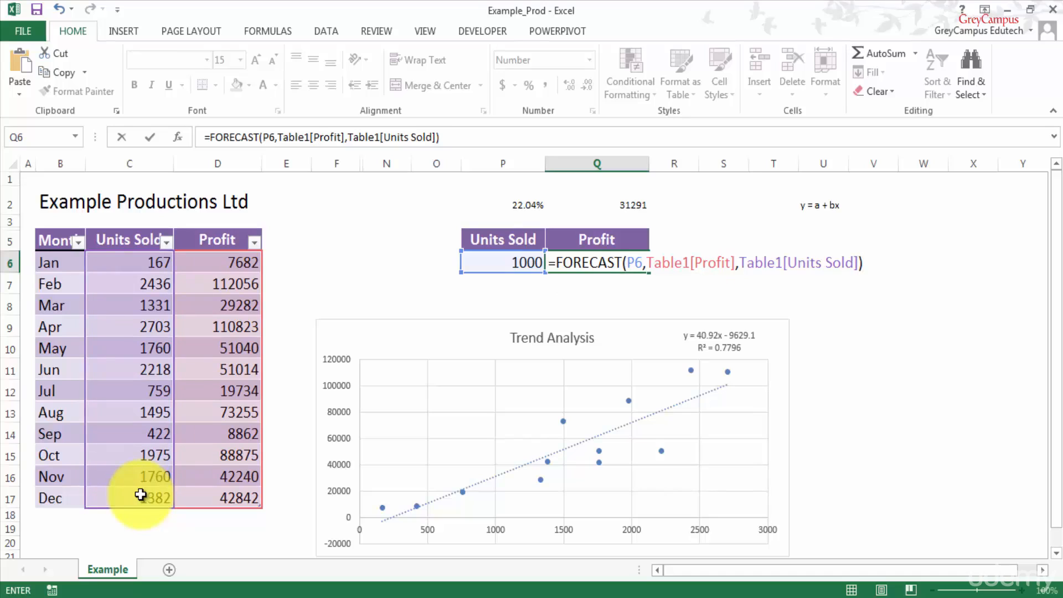
pyautogui.press('Return')
pyautogui.press('Up')
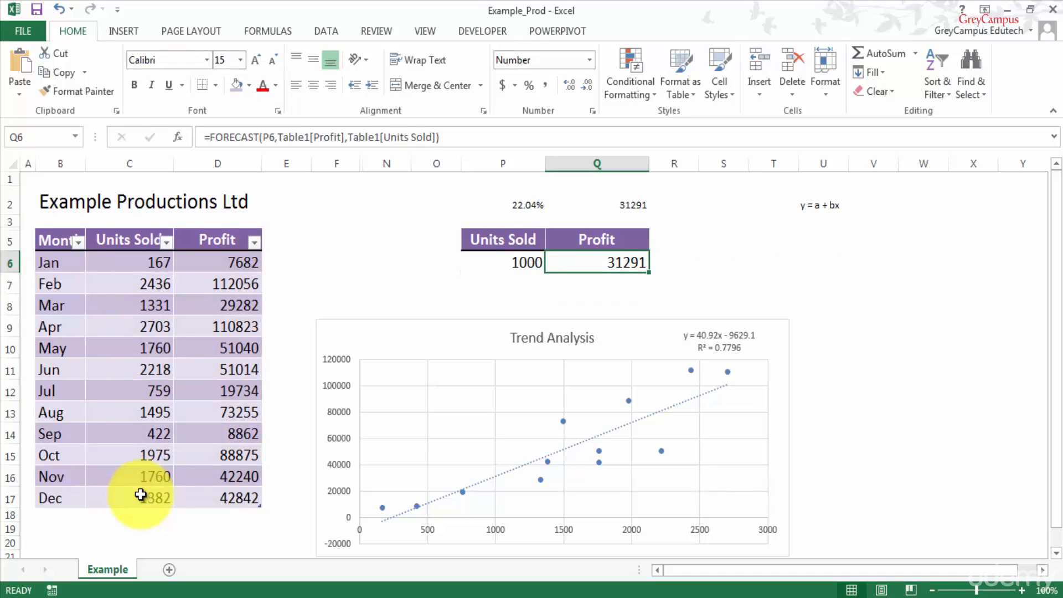